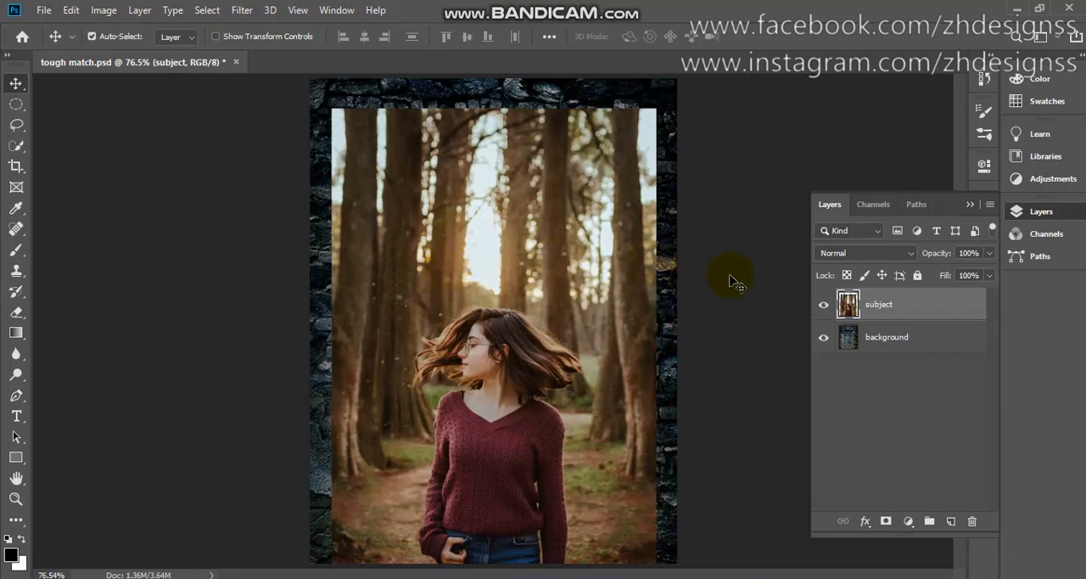
Toggle the subject layer's visibility to compare the woman's photo with the brick-wall background
{"action": "left_click", "coordinate": [823, 309]}
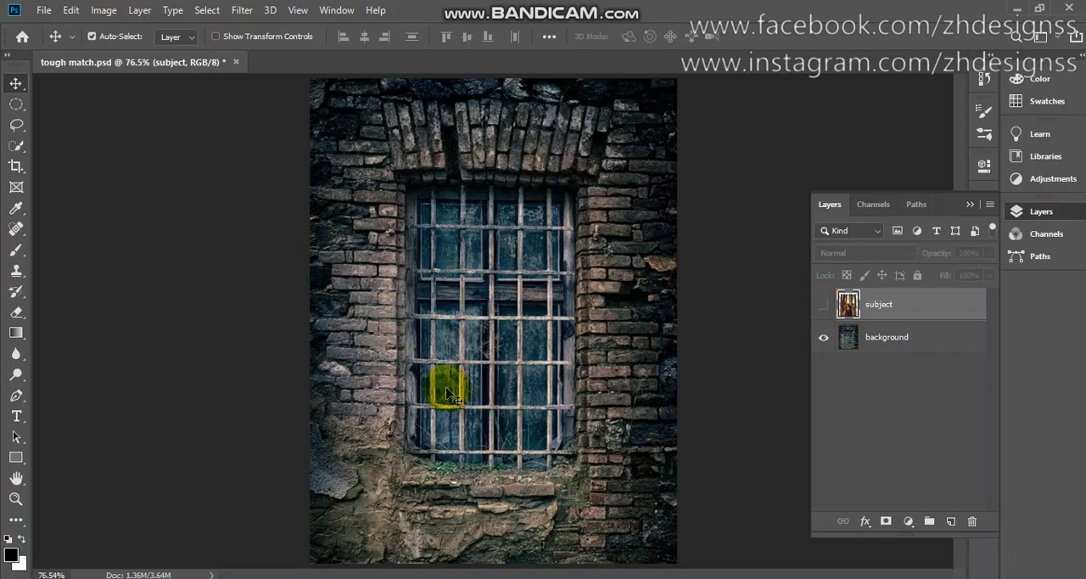
{"action": "left_click", "coordinate": [823, 309]}
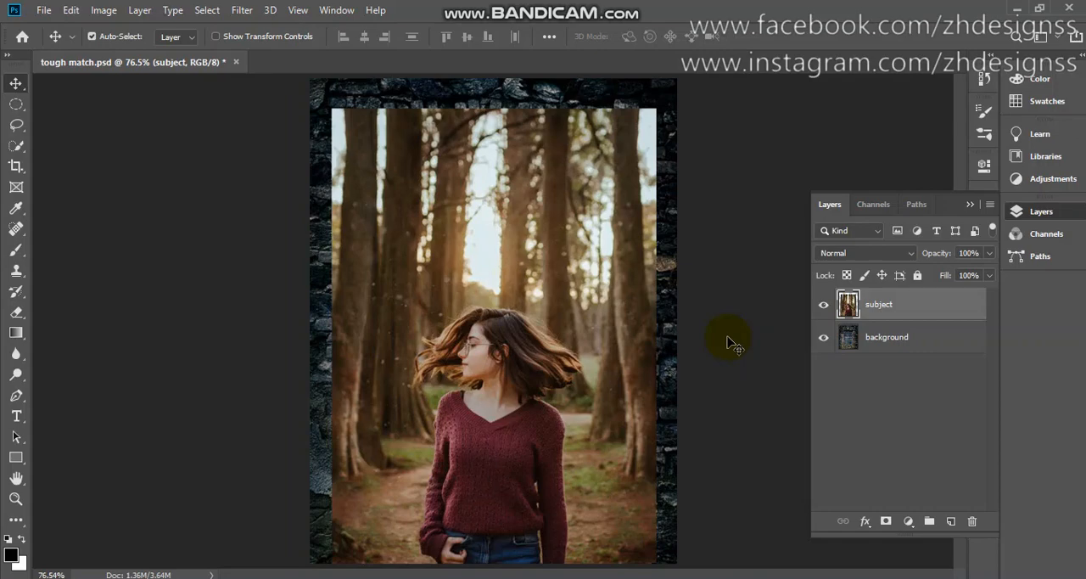
{"action": "left_click", "coordinate": [823, 307]}
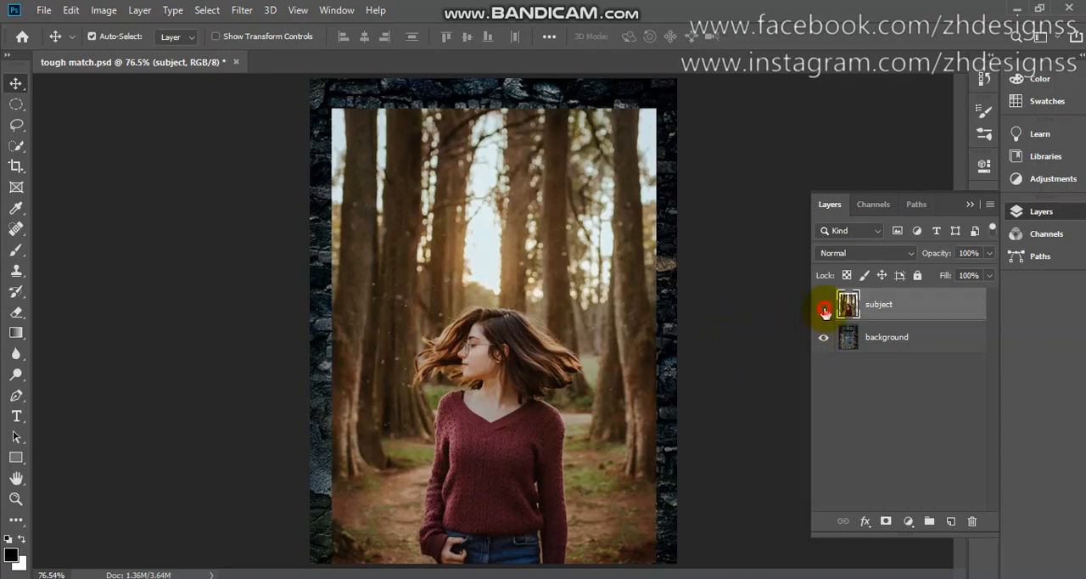
{"action": "left_click", "coordinate": [824, 309]}
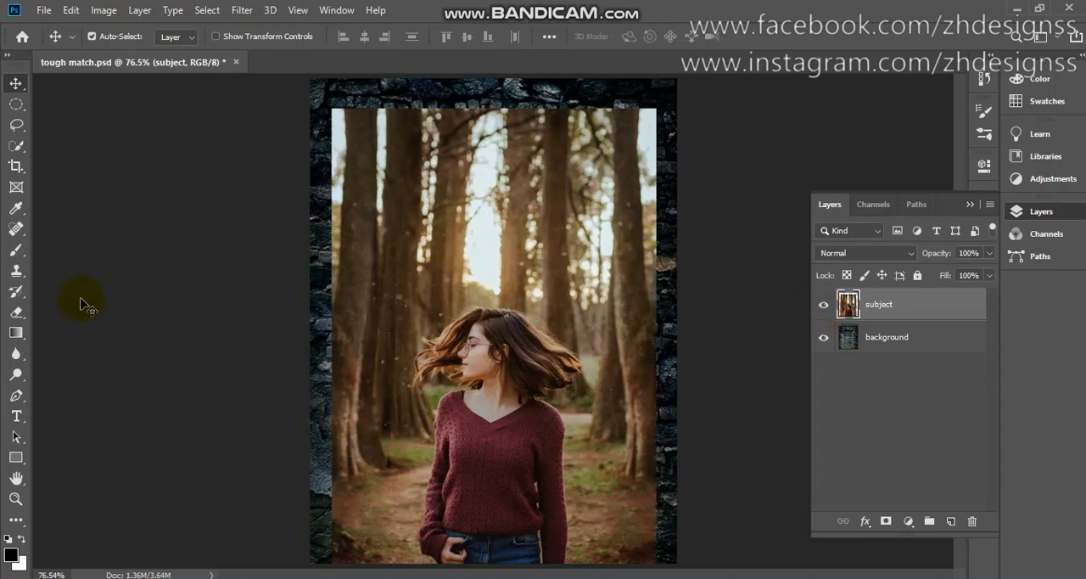
Select the woman automatically with Select Subject and refine the selection around her hair using a size 9 Quick Selection brush
{"action": "left_click", "coordinate": [17, 146]}
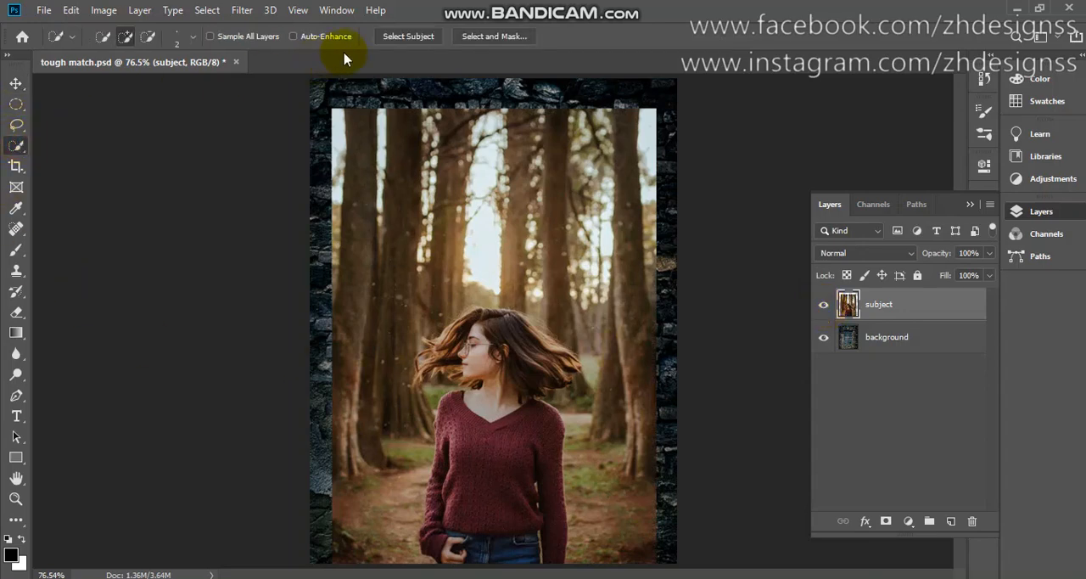
{"action": "left_click", "coordinate": [415, 37]}
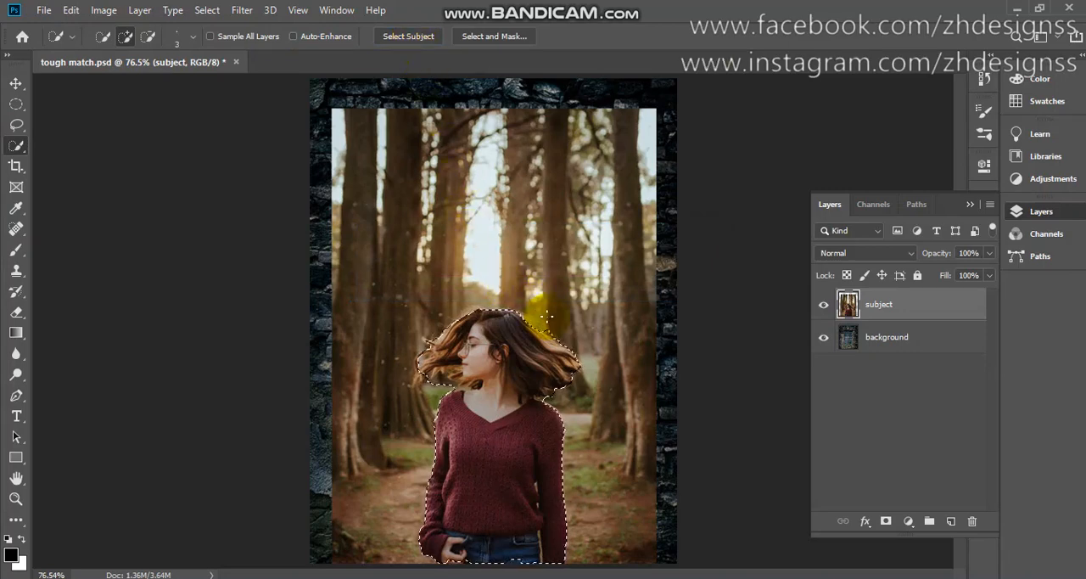
{"action": "key", "text": "bracketright"}
{"action": "key", "text": "bracketright"}
{"action": "key", "text": "bracketright"}
{"action": "key", "text": "bracketright"}
{"action": "key", "text": "bracketright"}
{"action": "key", "text": "bracketright"}
{"action": "key", "text": "bracketright"}
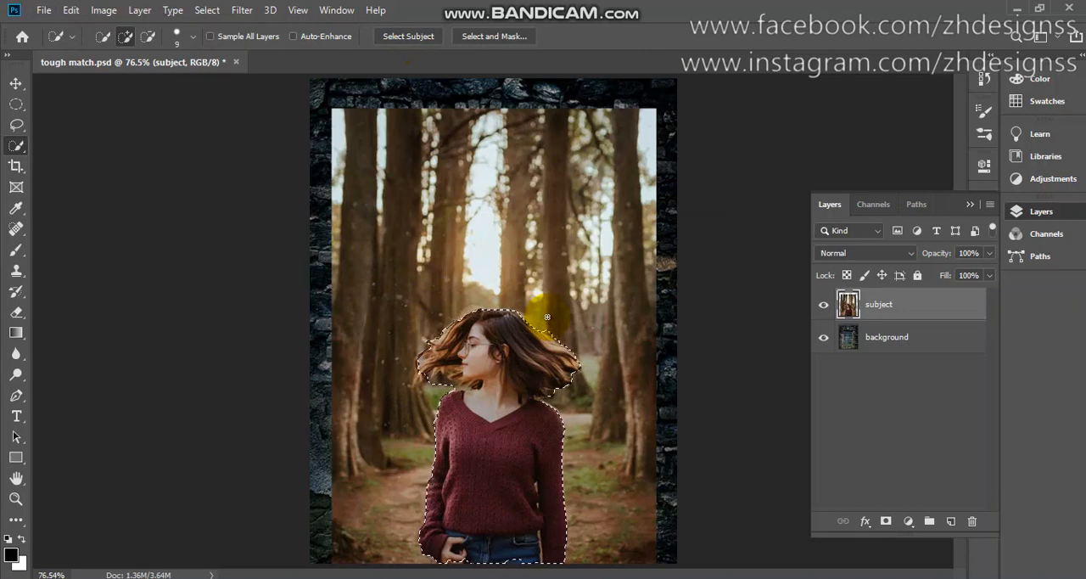
{"action": "key", "text": "alt"}
{"action": "left_click", "coordinate": [551, 334], "text": "alt"}
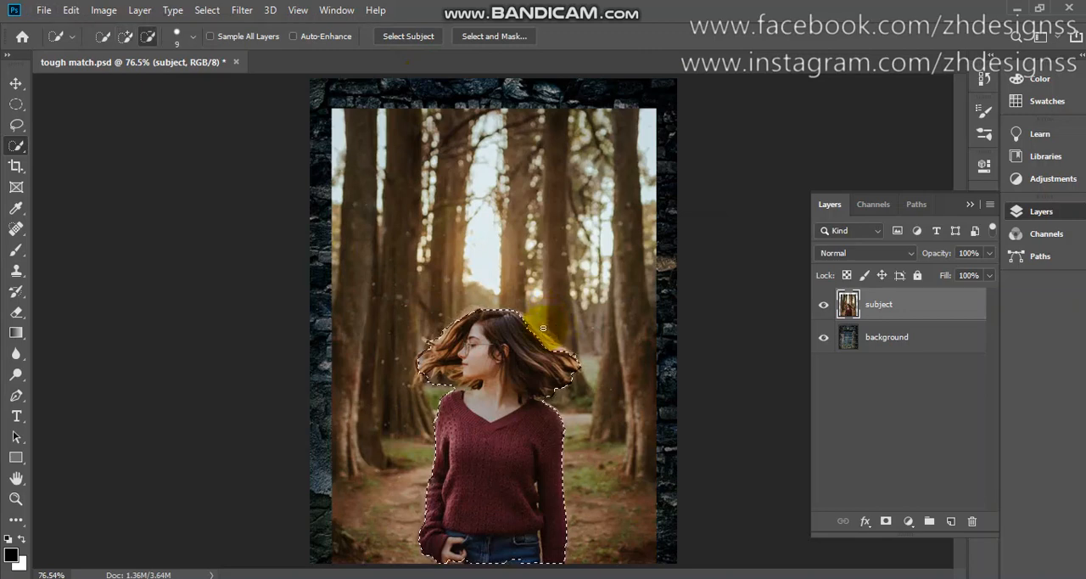
{"action": "left_click", "coordinate": [531, 329]}
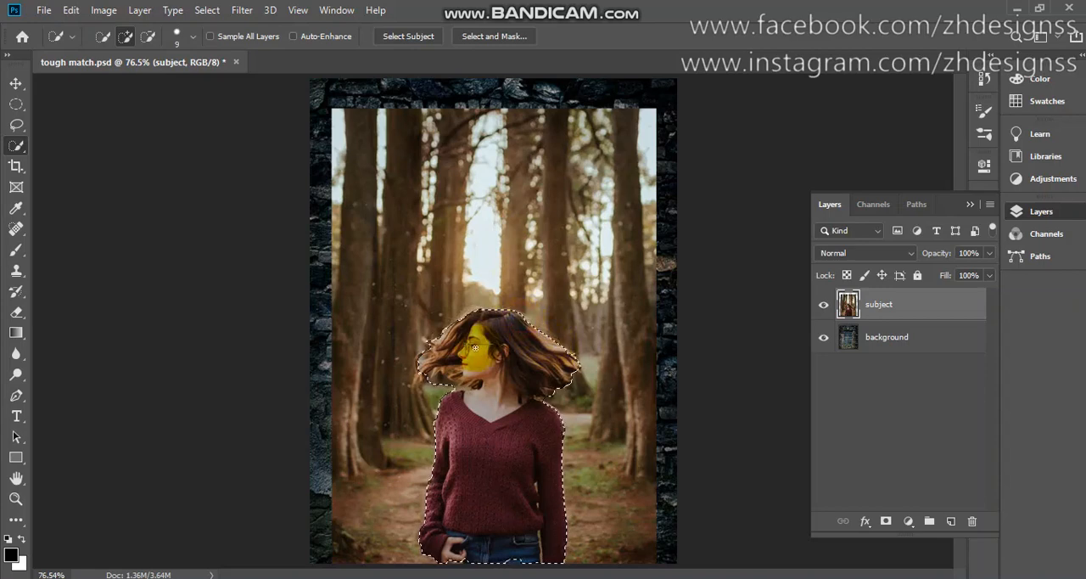
{"action": "left_click", "coordinate": [417, 387]}
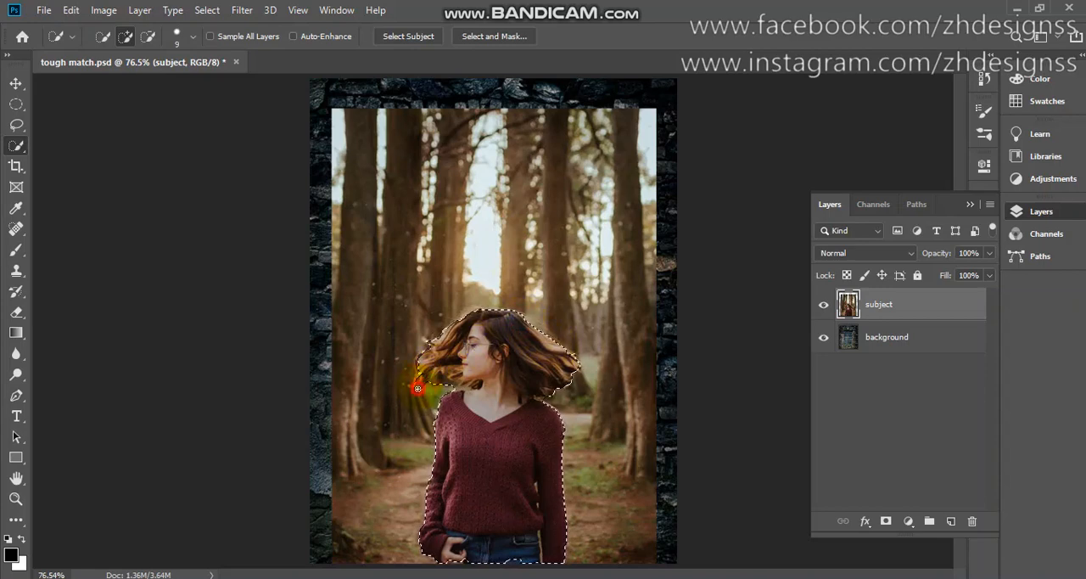
{"action": "left_click", "coordinate": [416, 392]}
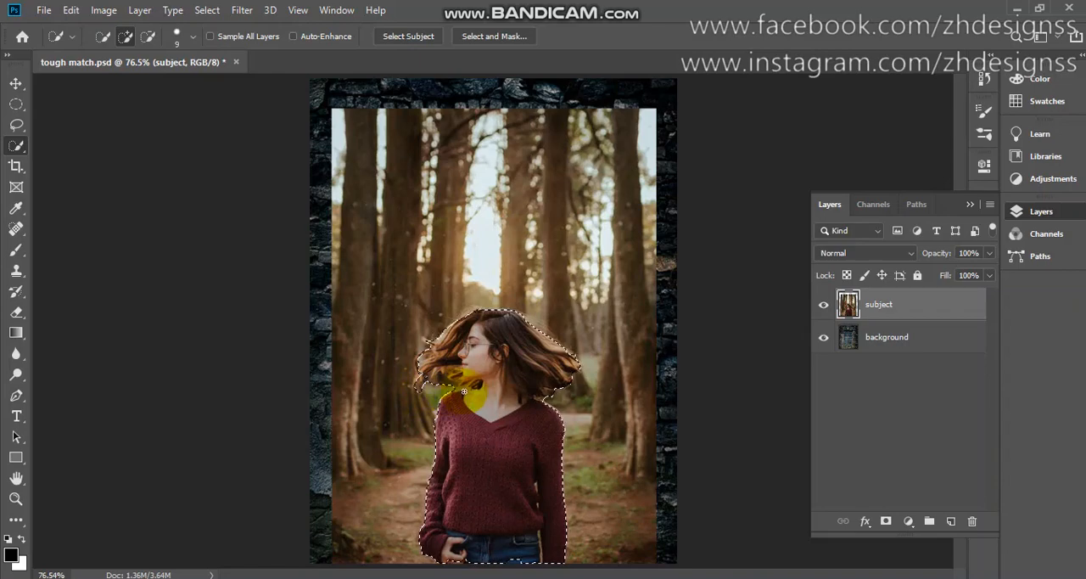
Add the missed jeans area to the selection and subtract the gaps between her arm and torso using a size 3 brush
{"action": "scroll", "coordinate": [466, 396], "scroll_direction": "up", "scroll_amount": 3}
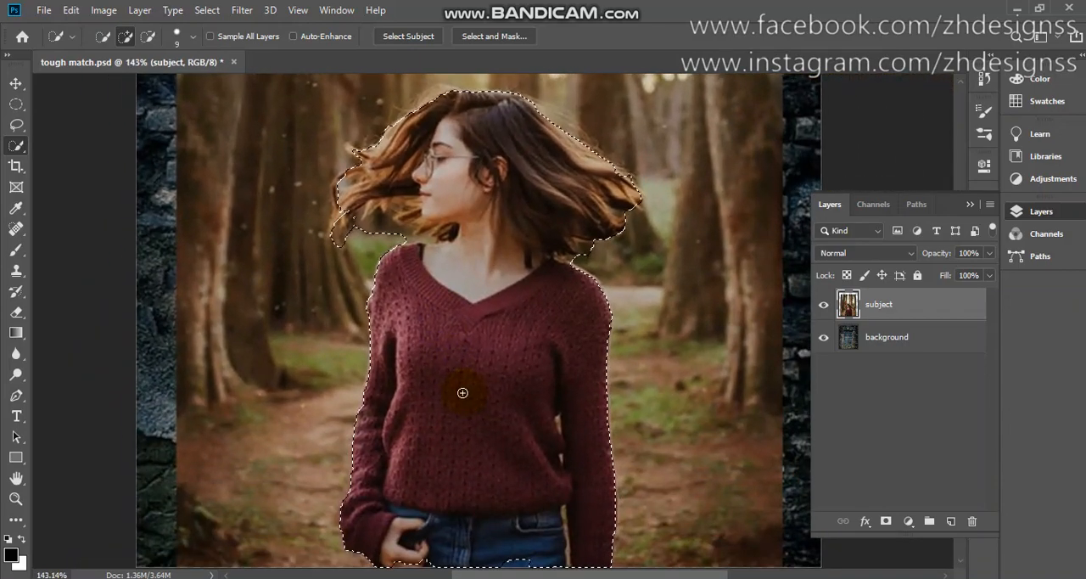
{"action": "key", "text": "bracketright"}
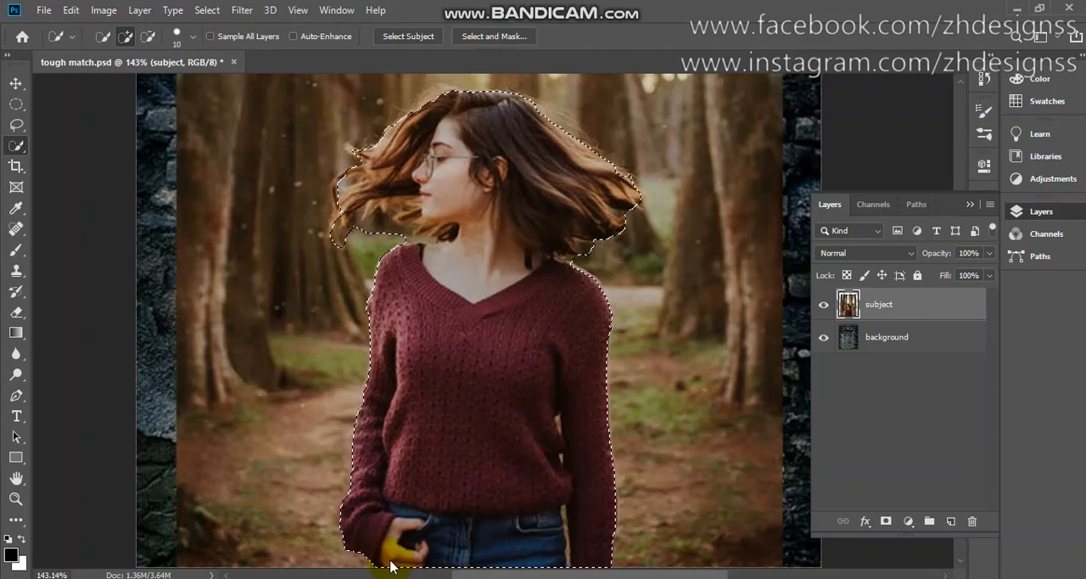
{"action": "key", "text": "bracketleft"}
{"action": "key", "text": "bracketleft"}
{"action": "key", "text": "bracketleft"}
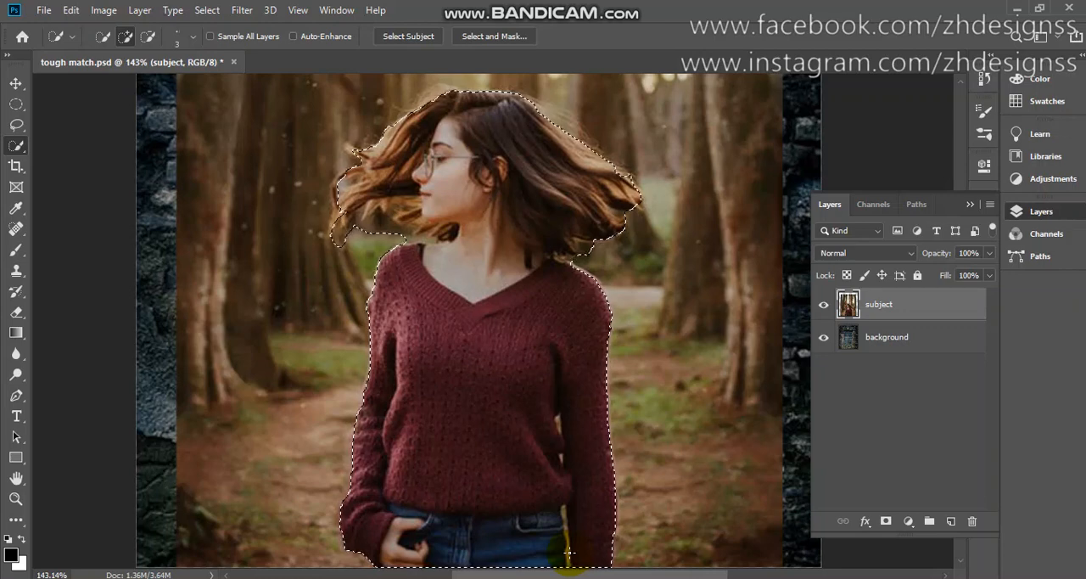
{"action": "key", "text": "alt"}
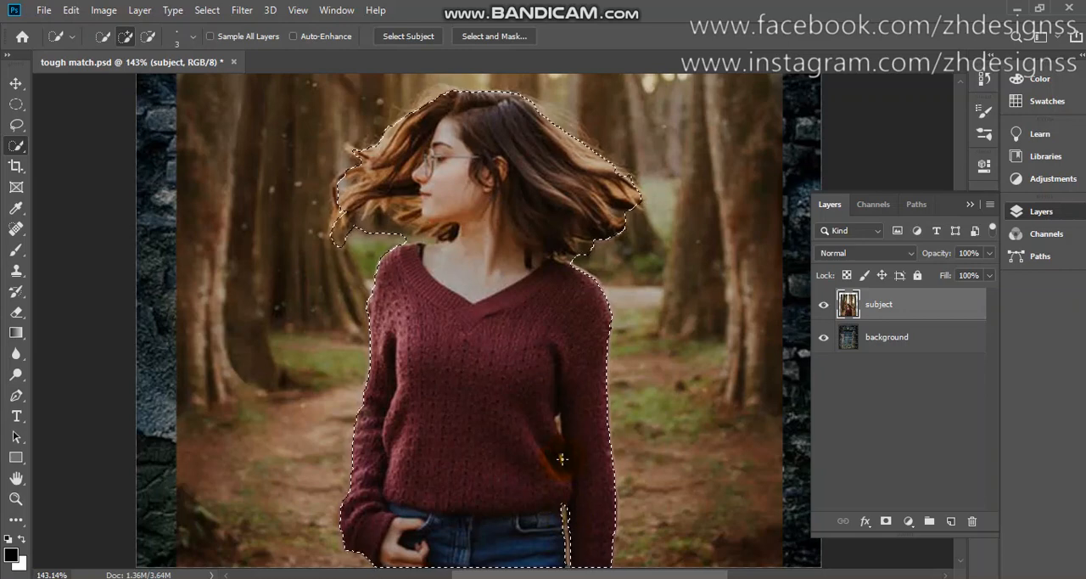
{"action": "left_click", "coordinate": [562, 459], "text": "alt"}
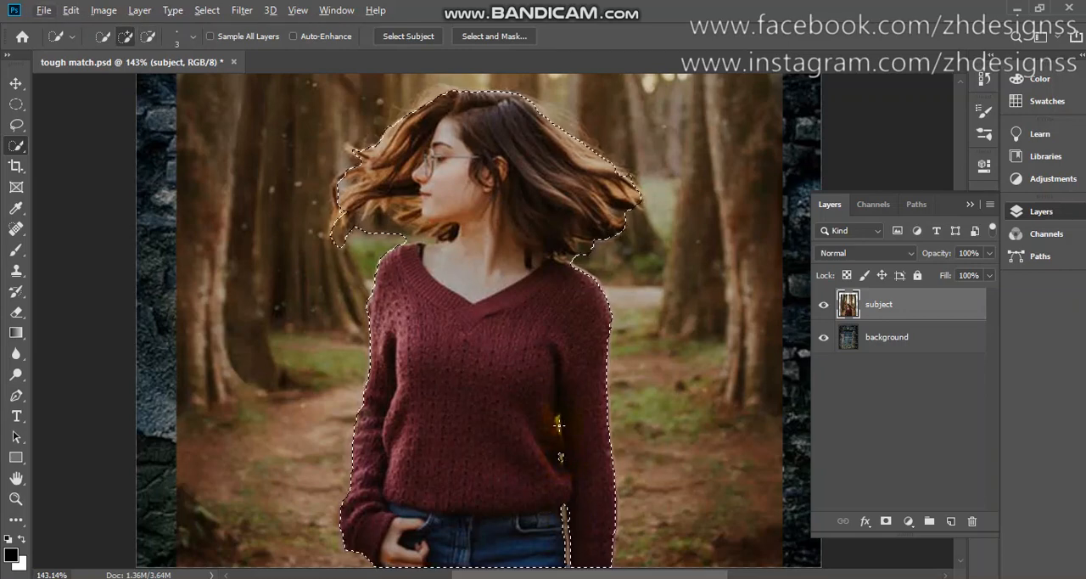
{"action": "left_click", "coordinate": [559, 424], "text": "alt"}
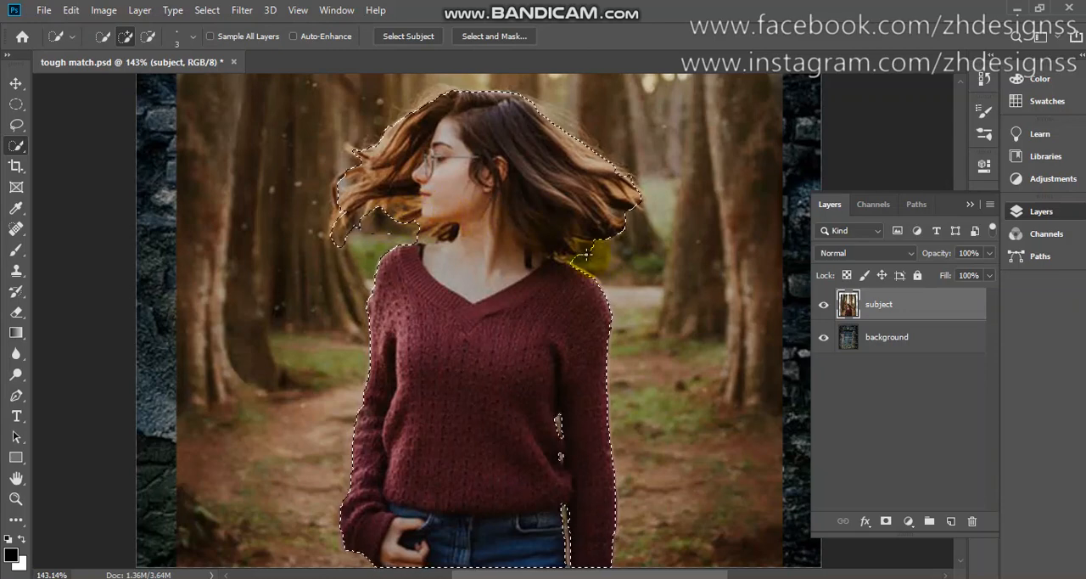
Subtract the patch of forest between the hair ends and the shoulder beside the neck from the selection
{"action": "key", "text": "alt"}
{"action": "left_click_drag", "start_coordinate": [591, 259], "coordinate": [582, 249]}
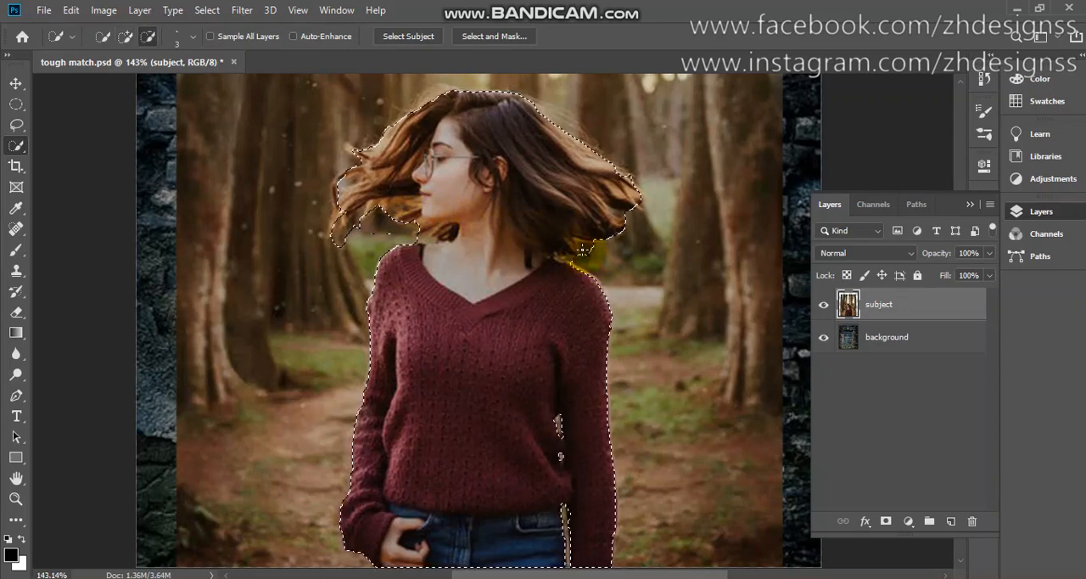
{"action": "left_click", "coordinate": [570, 243]}
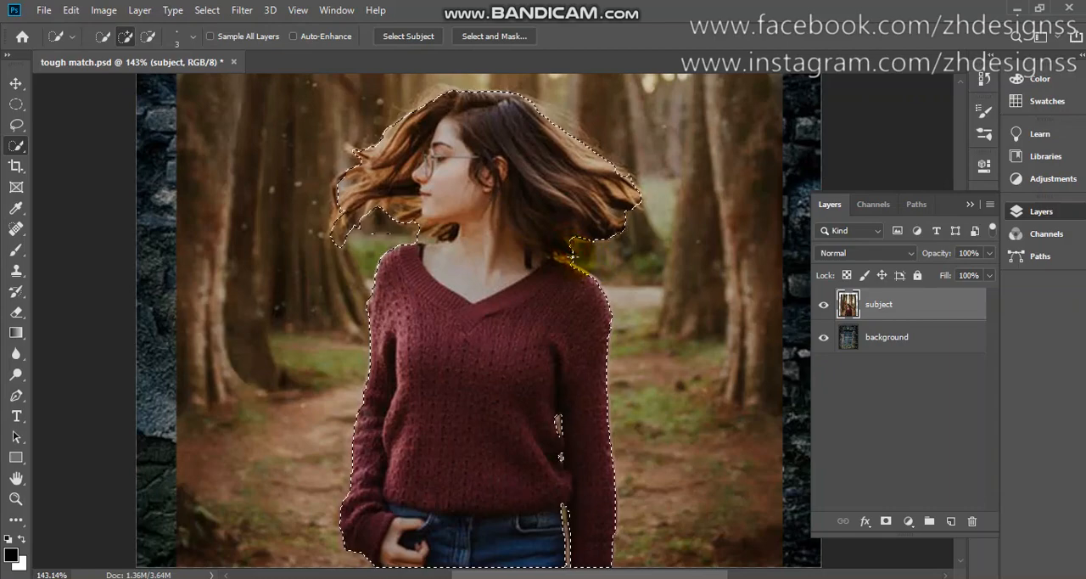
{"action": "left_click", "coordinate": [573, 253]}
{"action": "key", "text": "ctrl+0"}
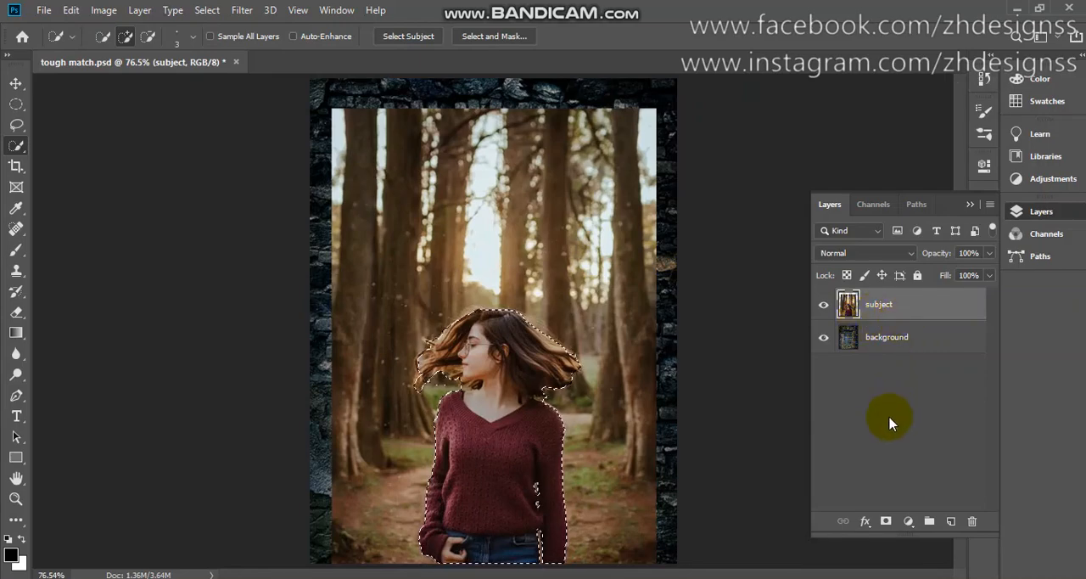
Mask the subject layer with the selection and move the woman to the right side of the barred window
{"action": "left_click", "coordinate": [884, 519]}
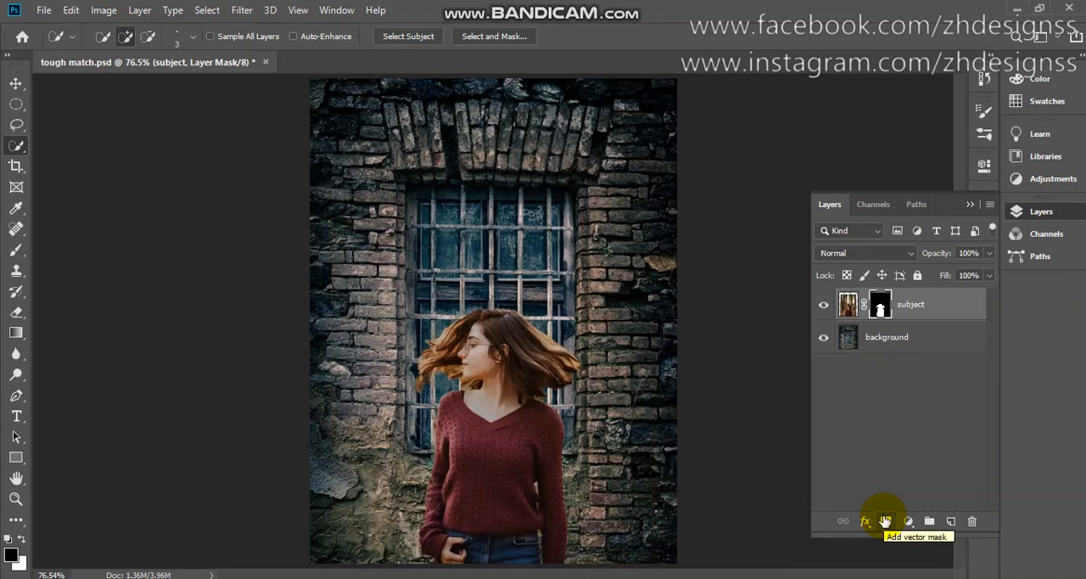
{"action": "key", "text": "v"}
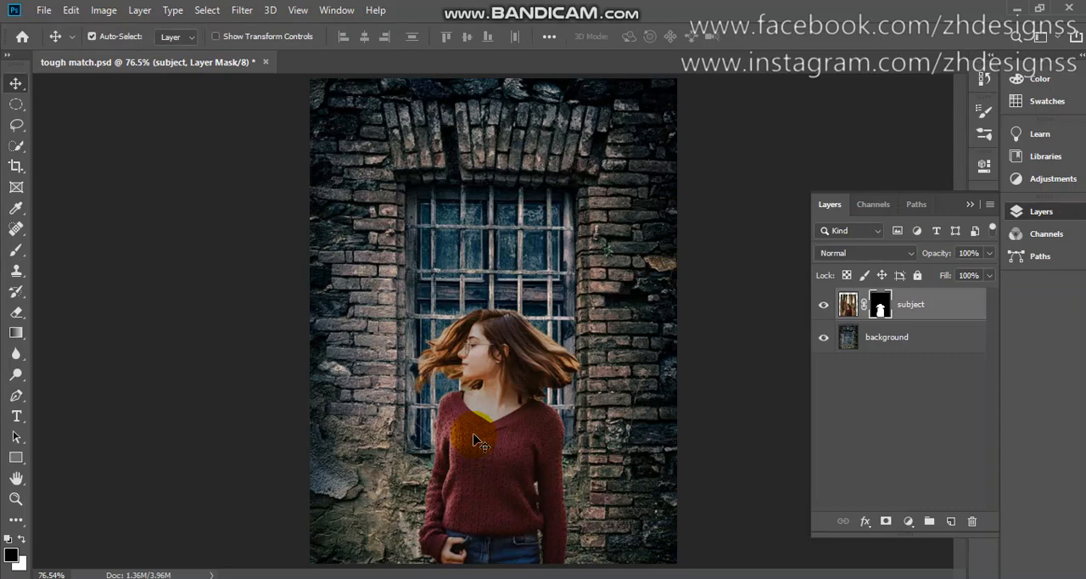
{"action": "left_click_drag", "start_coordinate": [473, 441], "coordinate": [557, 440]}
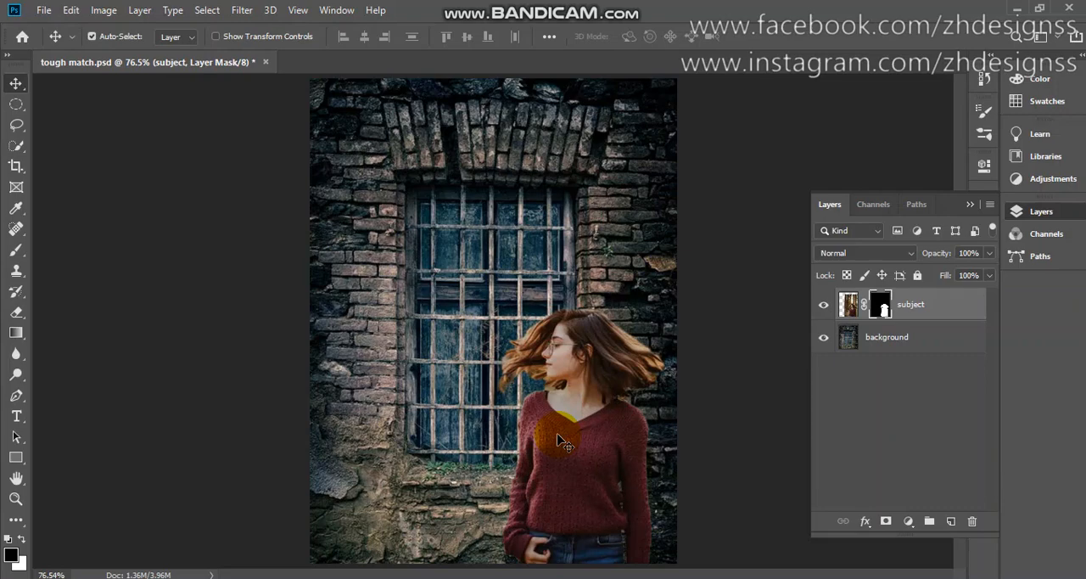
{"action": "left_click", "coordinate": [824, 304]}
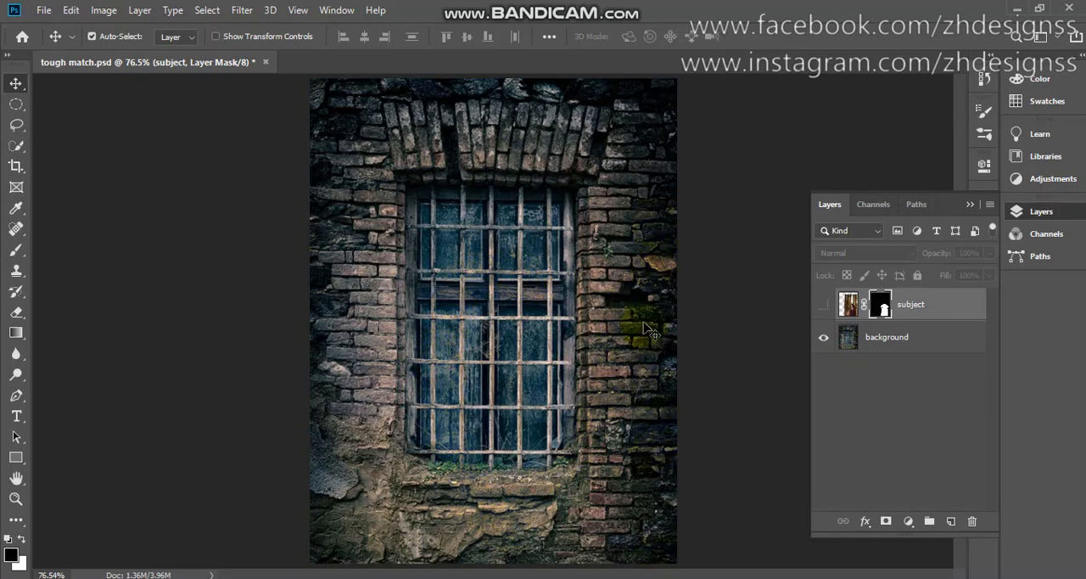
{"action": "left_click", "coordinate": [822, 304]}
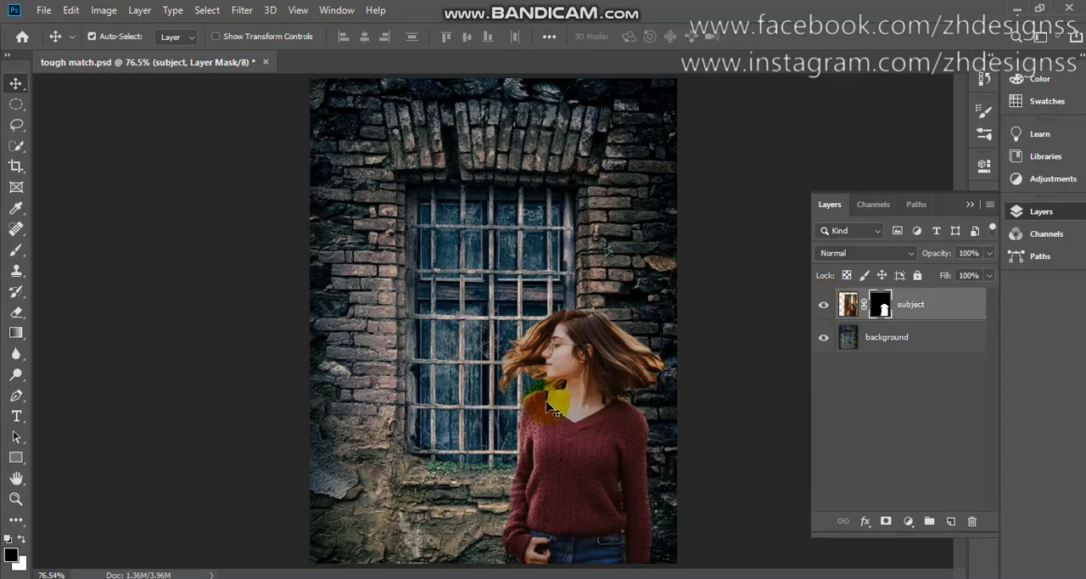
{"action": "left_click_drag", "start_coordinate": [552, 411], "coordinate": [568, 413]}
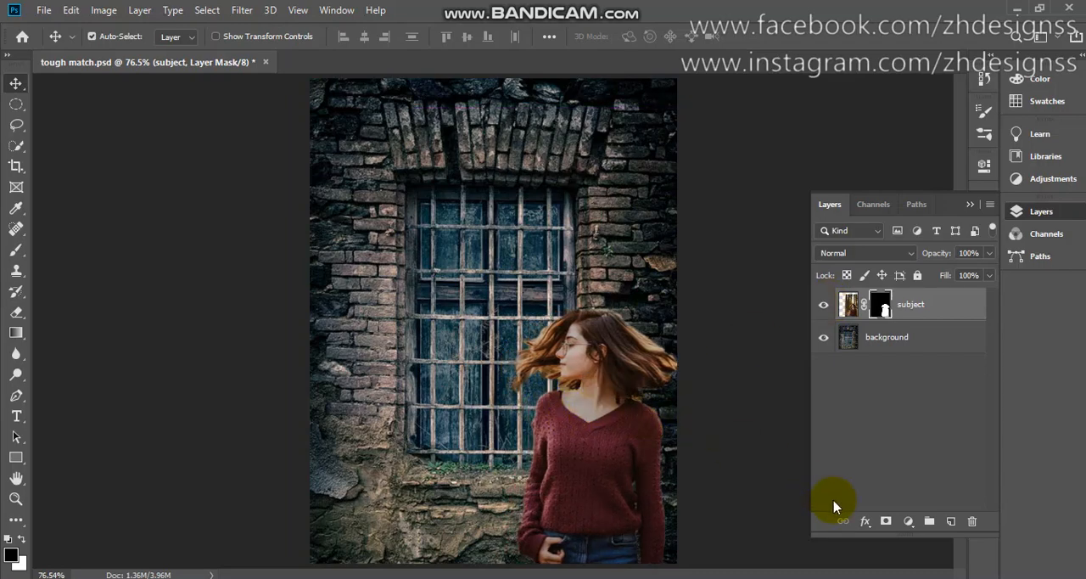
Add a Color Lookup adjustment clipped to the subject layer and try the Moonlight.3DL file as its 3DLUT
{"action": "left_click", "coordinate": [910, 520]}
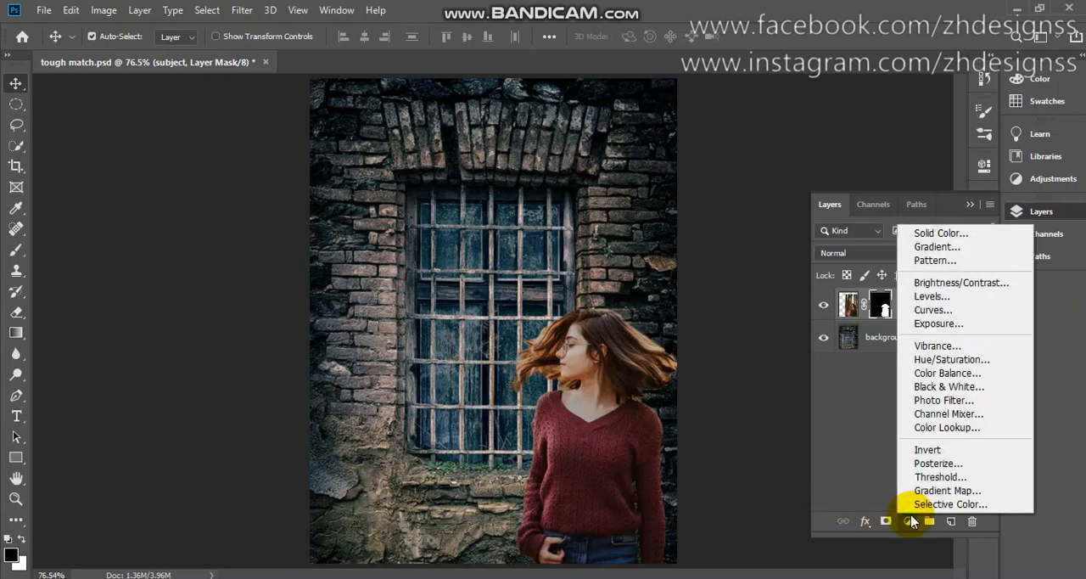
{"action": "left_click", "coordinate": [928, 434]}
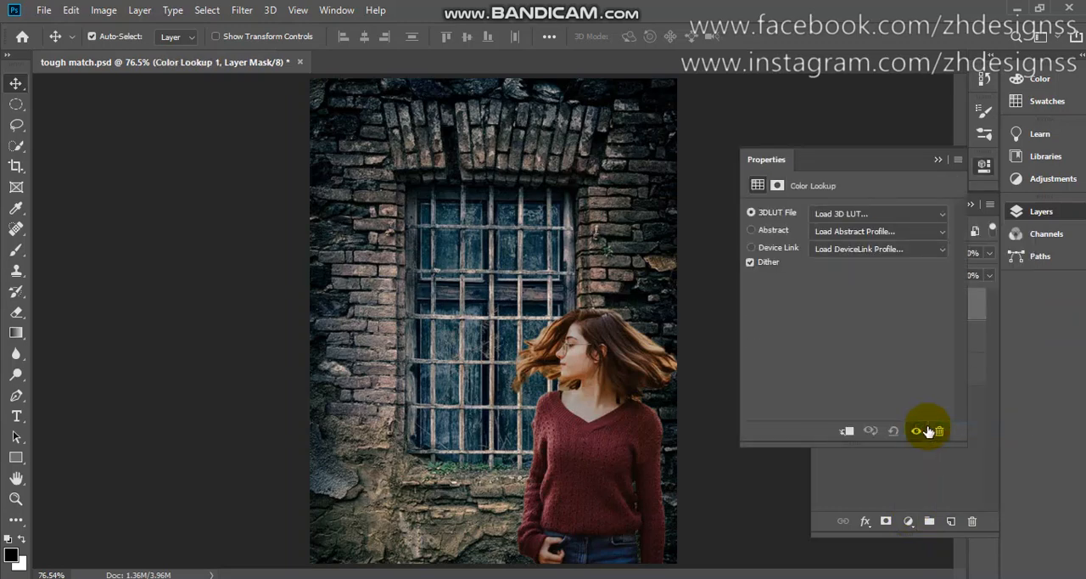
{"action": "left_click", "coordinate": [845, 434]}
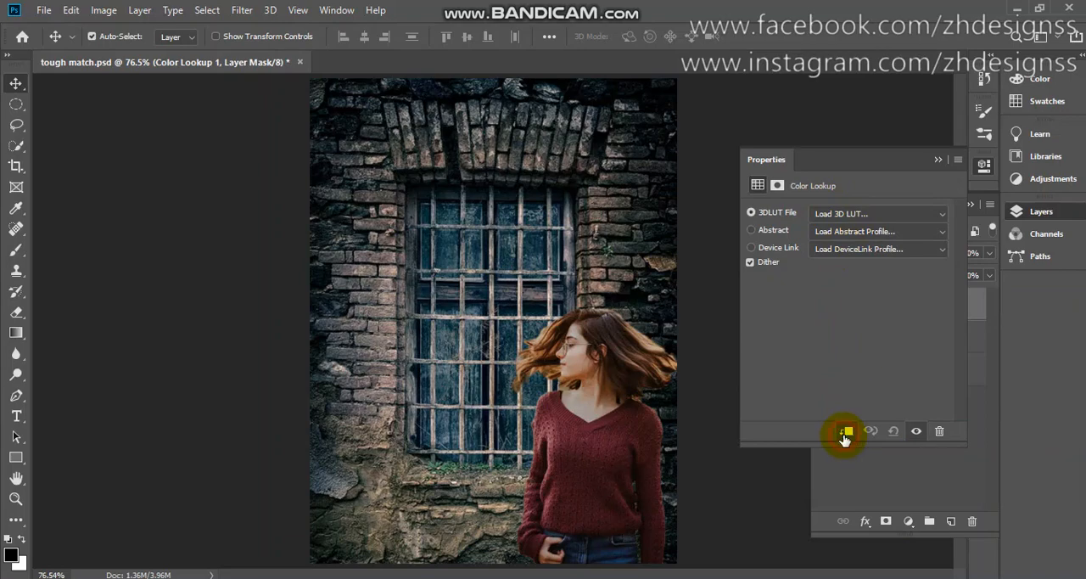
{"action": "left_click", "coordinate": [875, 217]}
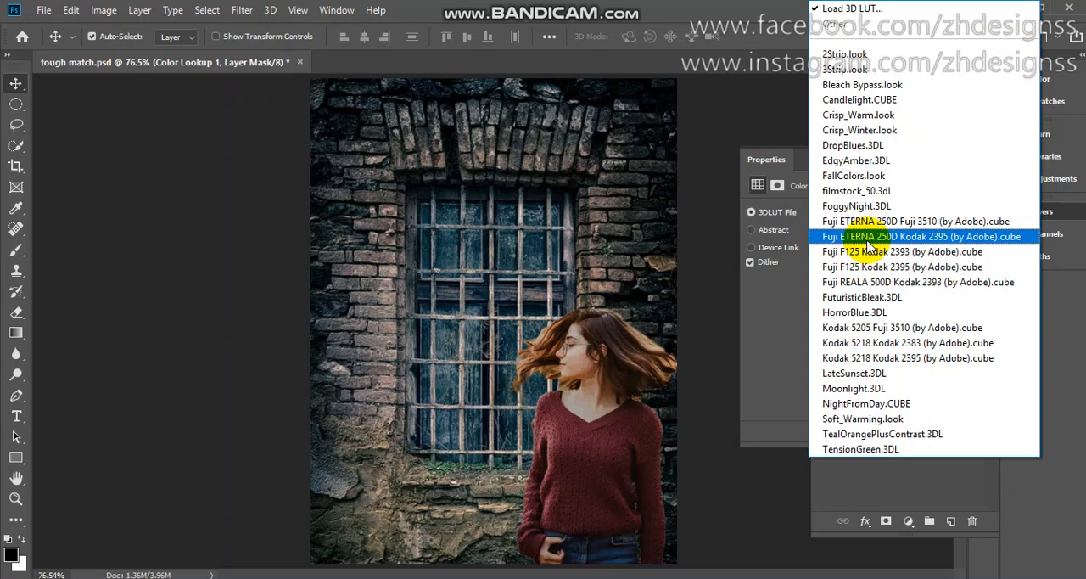
{"action": "left_click", "coordinate": [838, 389]}
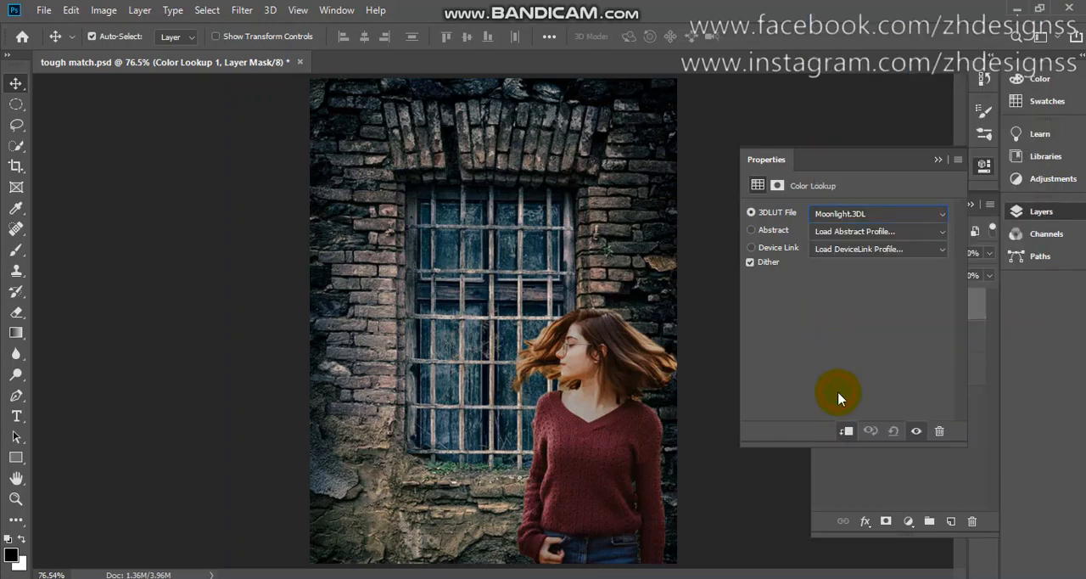
Set the Color Lookup adjustment's 3DLUT file to FuturisticBleak.3DL and compare the woman with and without it
{"action": "left_click", "coordinate": [841, 217]}
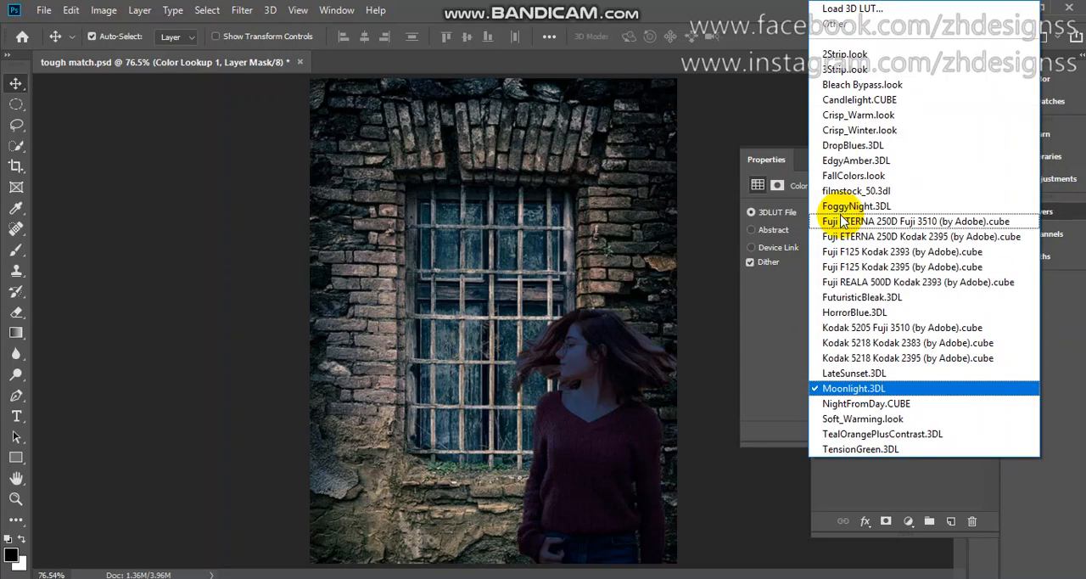
{"action": "left_click", "coordinate": [844, 304]}
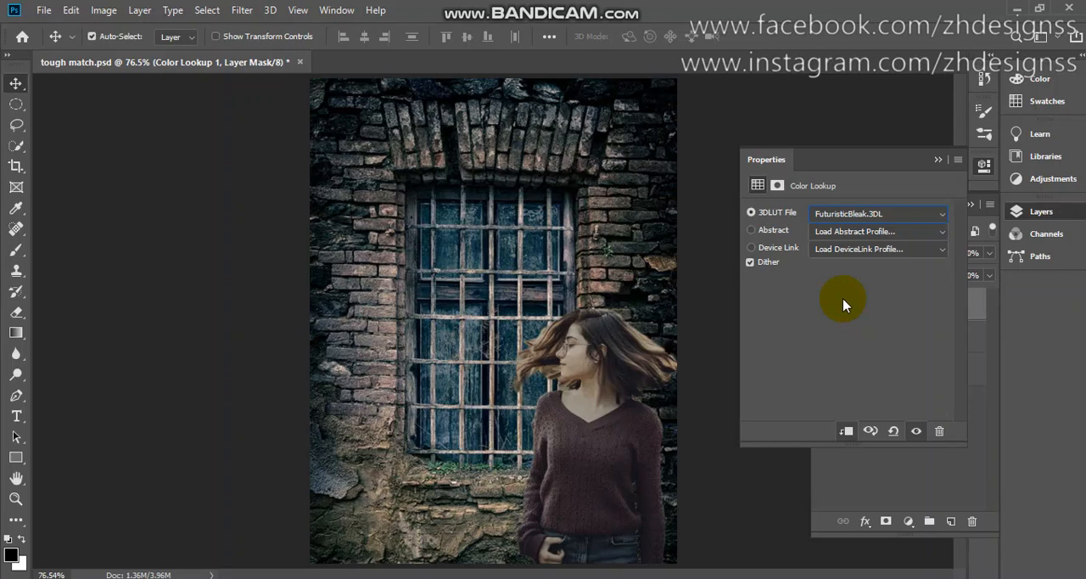
{"action": "left_click", "coordinate": [936, 160]}
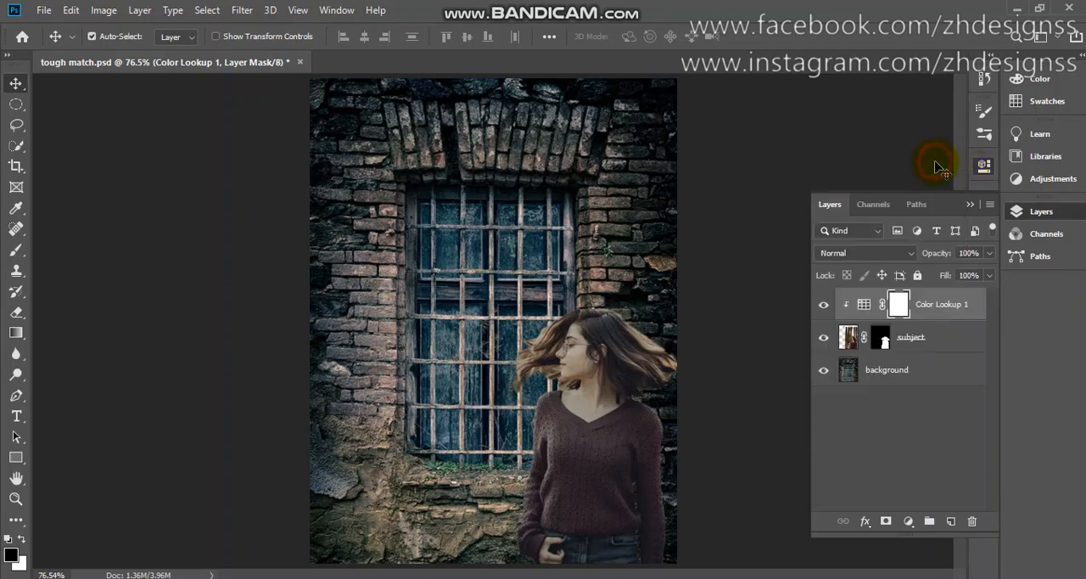
{"action": "left_click", "coordinate": [822, 305]}
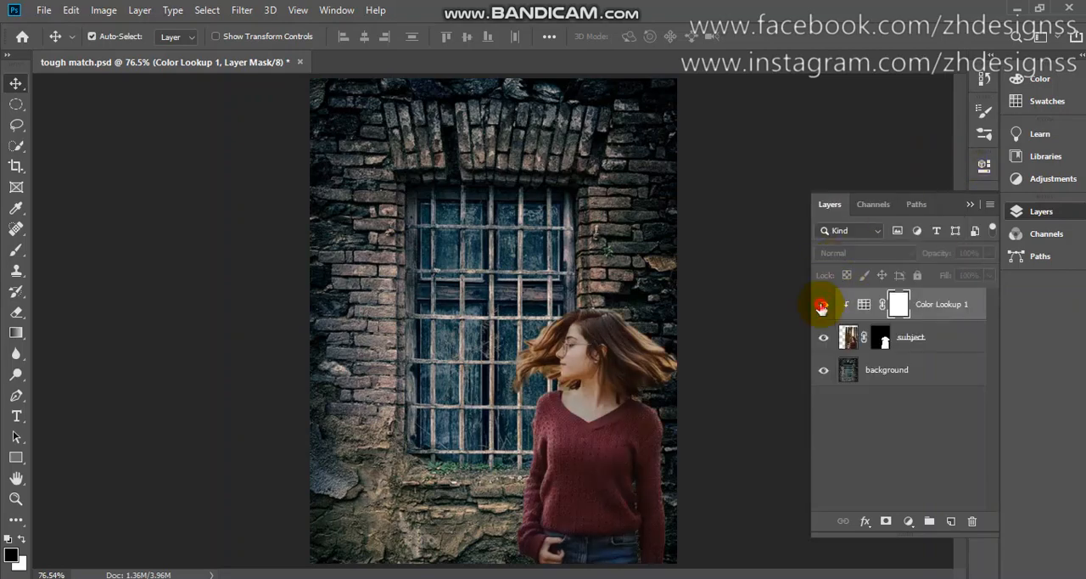
{"action": "left_click", "coordinate": [822, 305]}
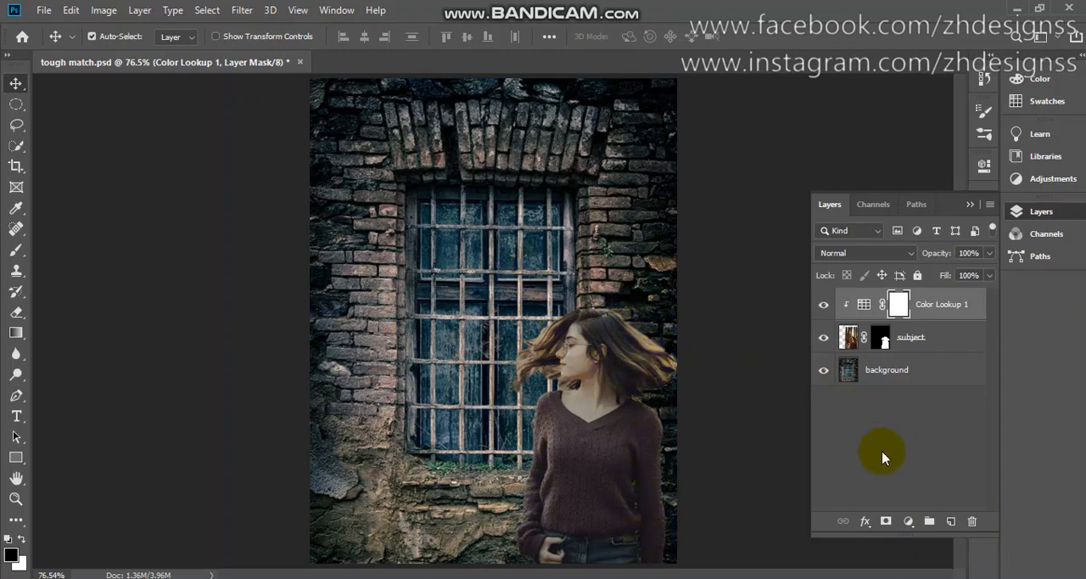
Add an empty layer above the Color Lookup adjustment and clip it to the subject layer
{"action": "left_click", "coordinate": [949, 522]}
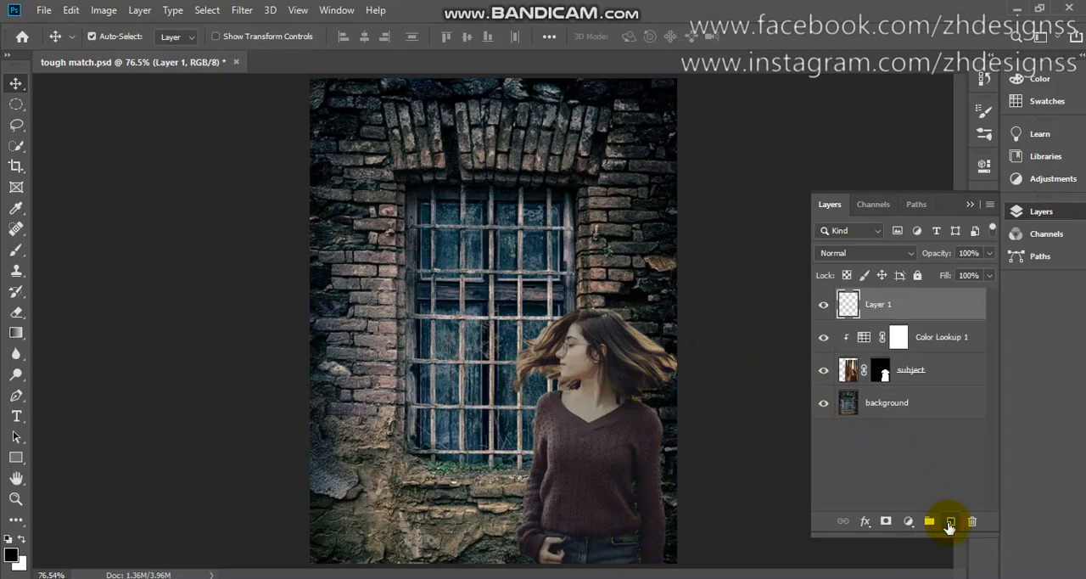
{"action": "right_click", "coordinate": [905, 303]}
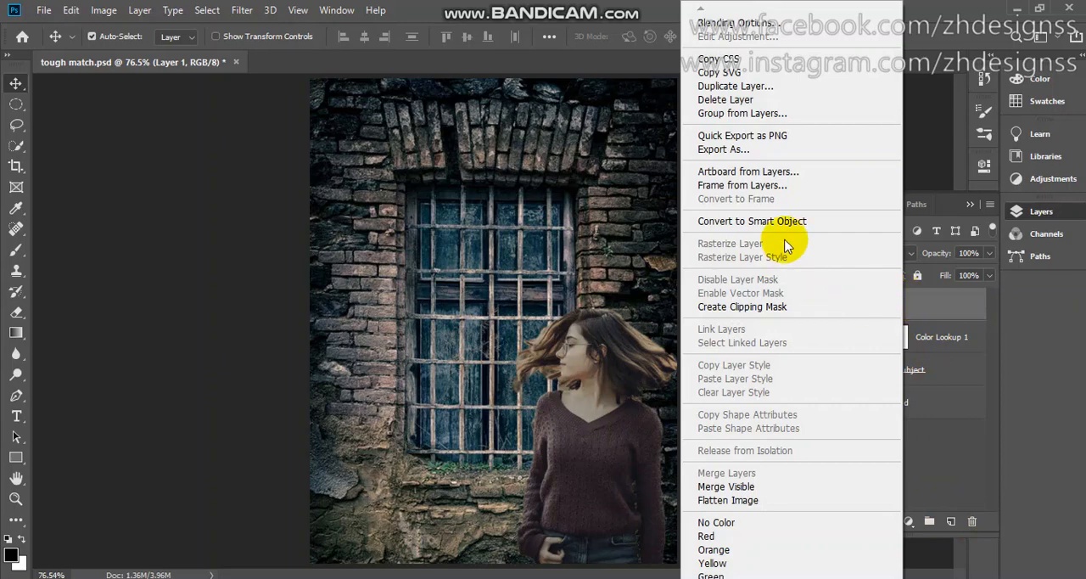
{"action": "left_click", "coordinate": [772, 315]}
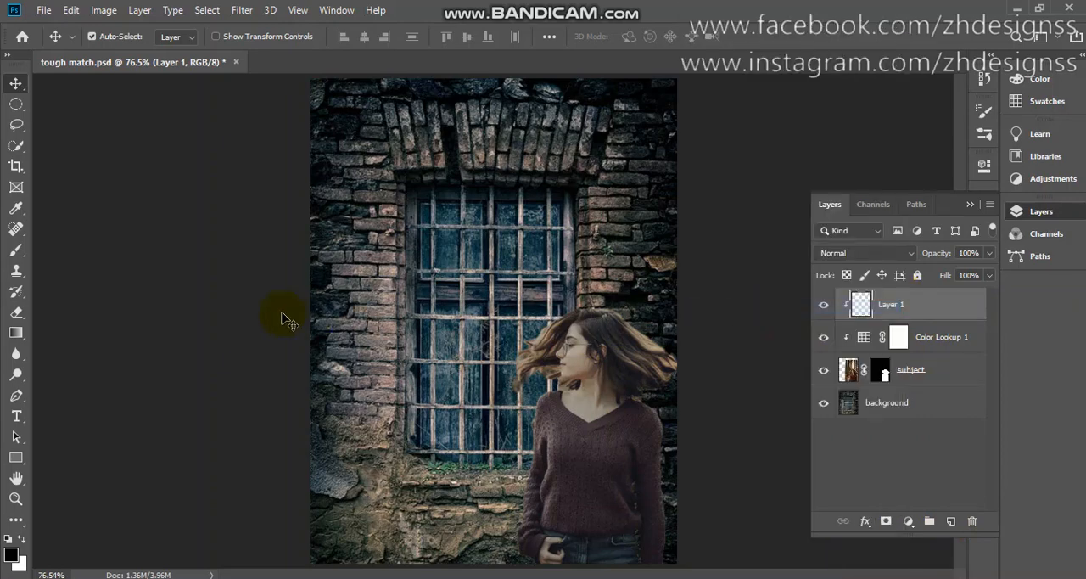
Paint black shading over the hair and the sweater sleeve on the woman's window-averted side using a size 125 brush at 28% flow
{"action": "left_click", "coordinate": [16, 251]}
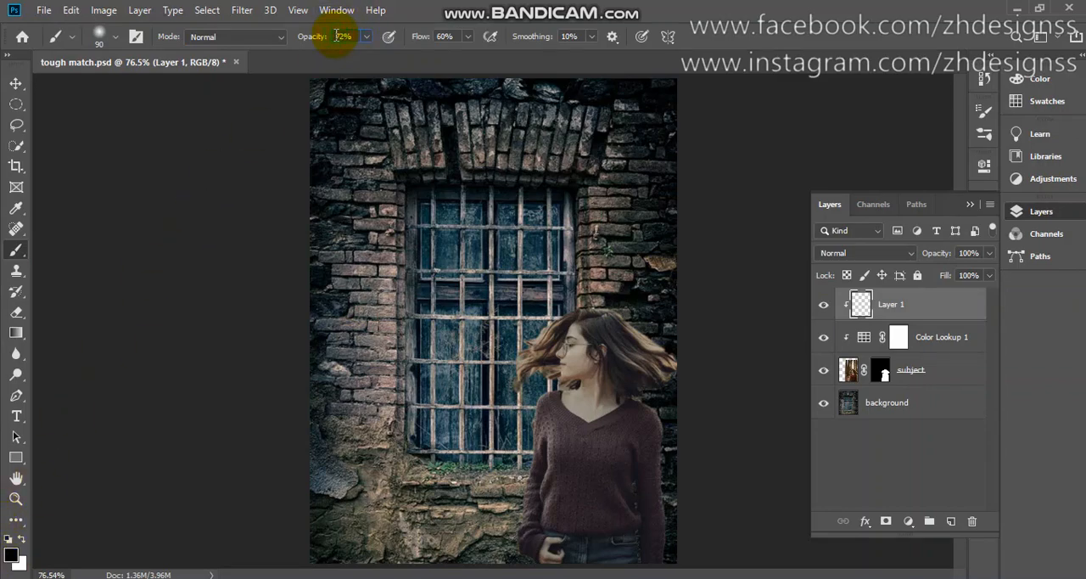
{"action": "left_click", "coordinate": [447, 37]}
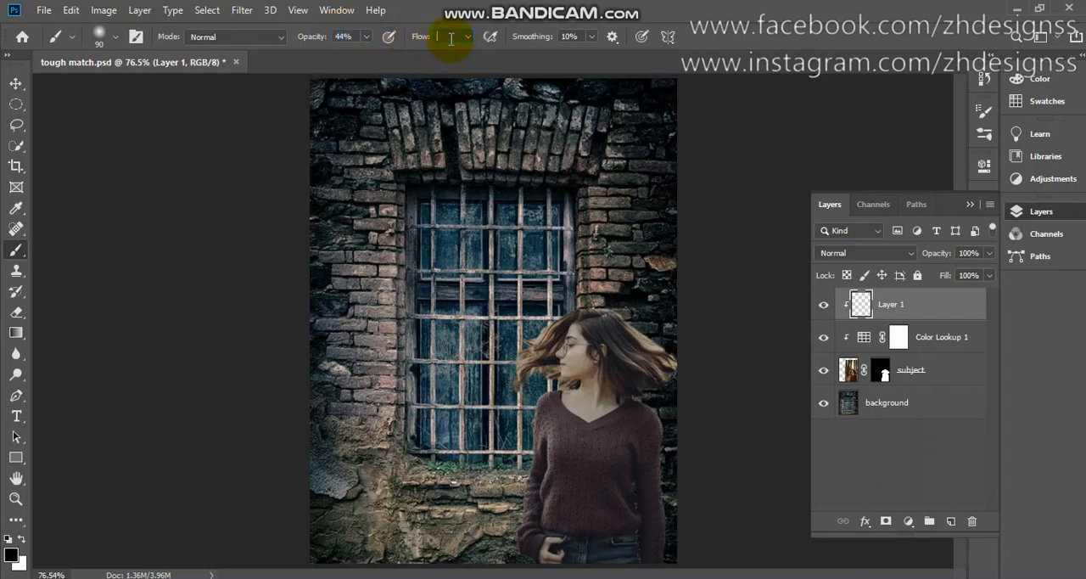
{"action": "type", "text": "28"}
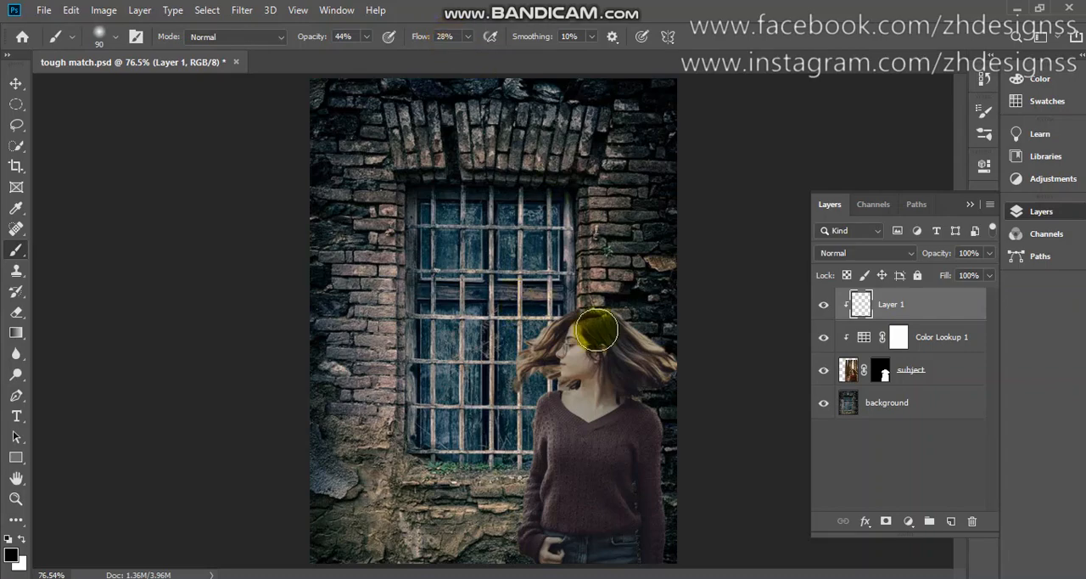
{"action": "key", "text": "bracketright"}
{"action": "key", "text": "bracketright"}
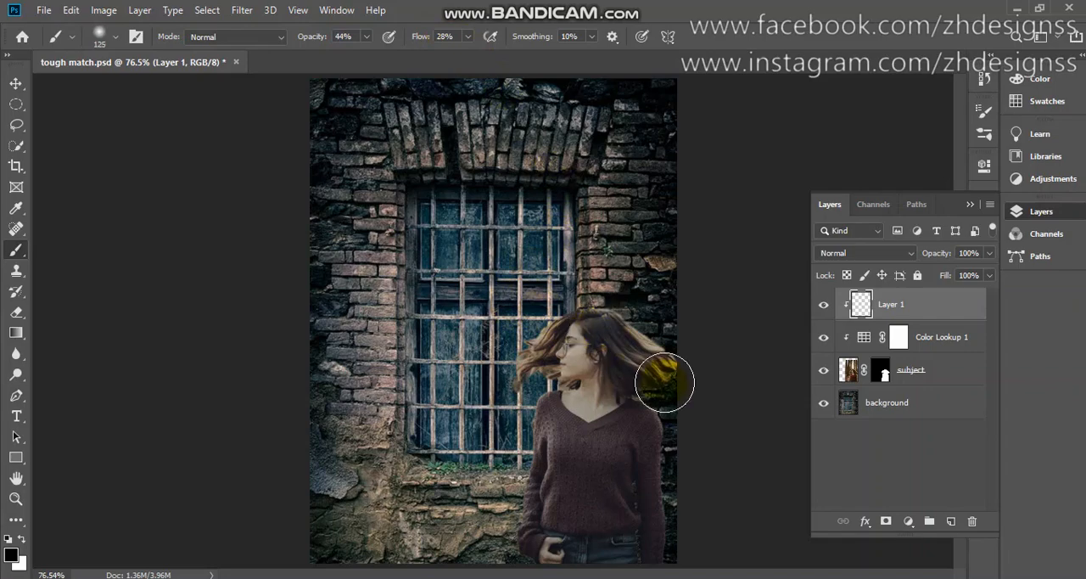
{"action": "mouse_move", "coordinate": [664, 383]}
{"action": "left_mouse_down"}
{"action": "mouse_move", "coordinate": [645, 333]}
{"action": "mouse_move", "coordinate": [653, 533]}
{"action": "left_mouse_up"}
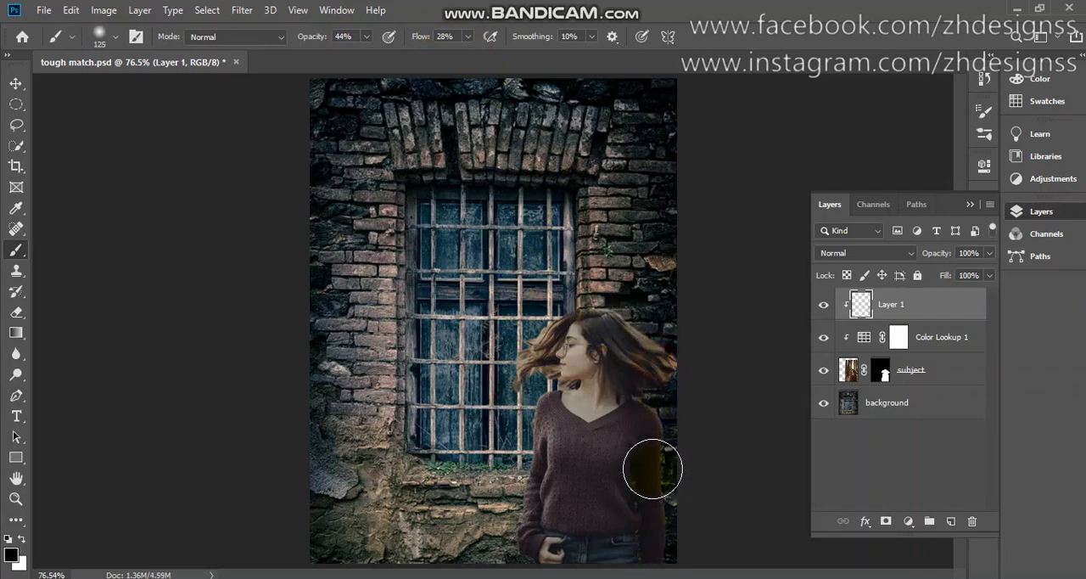
{"action": "mouse_move", "coordinate": [650, 467]}
{"action": "left_mouse_down"}
{"action": "mouse_move", "coordinate": [669, 334]}
{"action": "mouse_move", "coordinate": [616, 320]}
{"action": "mouse_move", "coordinate": [635, 322]}
{"action": "mouse_move", "coordinate": [664, 402]}
{"action": "mouse_move", "coordinate": [650, 398]}
{"action": "mouse_move", "coordinate": [640, 484]}
{"action": "left_mouse_up"}
{"action": "left_click_drag", "start_coordinate": [635, 420], "coordinate": [633, 569]}
{"action": "mouse_move", "coordinate": [625, 481]}
{"action": "left_mouse_down"}
{"action": "mouse_move", "coordinate": [624, 568]}
{"action": "mouse_move", "coordinate": [620, 314]}
{"action": "mouse_move", "coordinate": [685, 383]}
{"action": "mouse_move", "coordinate": [650, 344]}
{"action": "mouse_move", "coordinate": [658, 578]}
{"action": "left_mouse_up"}
{"action": "mouse_move", "coordinate": [648, 512]}
{"action": "left_mouse_down"}
{"action": "mouse_move", "coordinate": [635, 570]}
{"action": "mouse_move", "coordinate": [631, 482]}
{"action": "mouse_move", "coordinate": [633, 523]}
{"action": "left_mouse_up"}
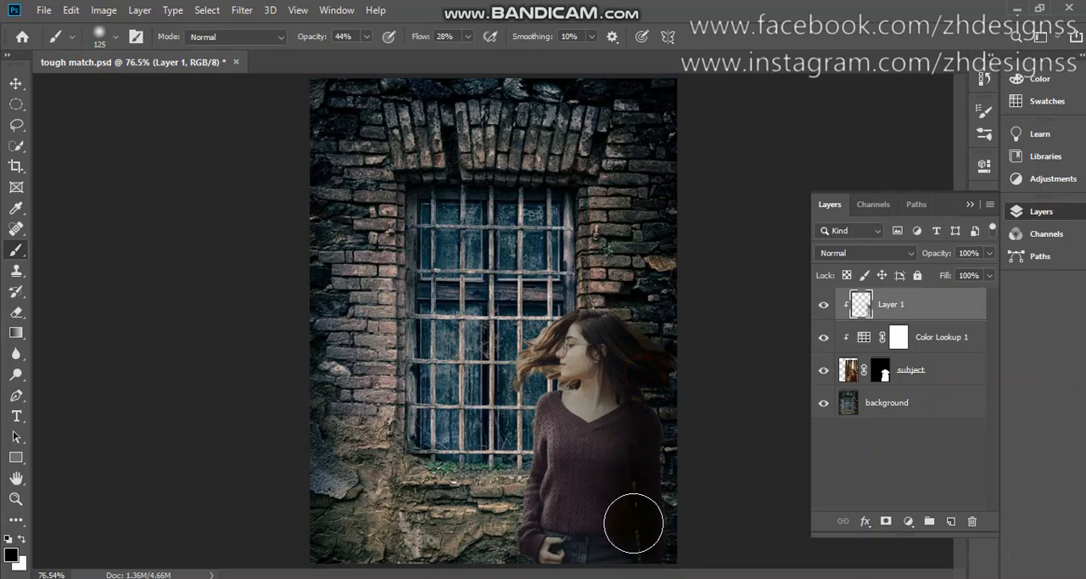
Set the shading layer's blend mode to Hard Light and compare the image with and without the layer
{"action": "left_click", "coordinate": [888, 255]}
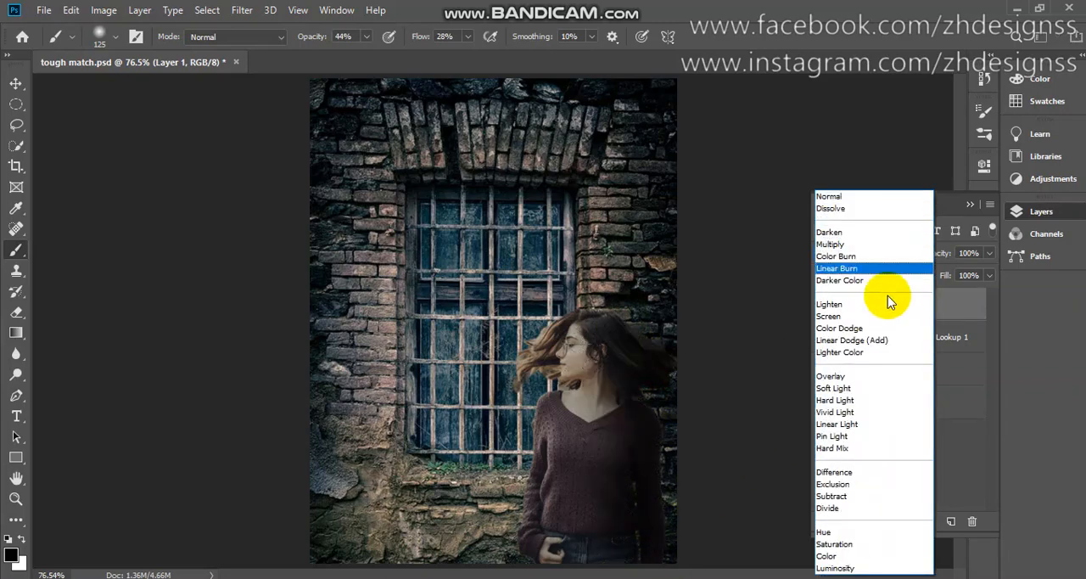
{"action": "left_click", "coordinate": [879, 402]}
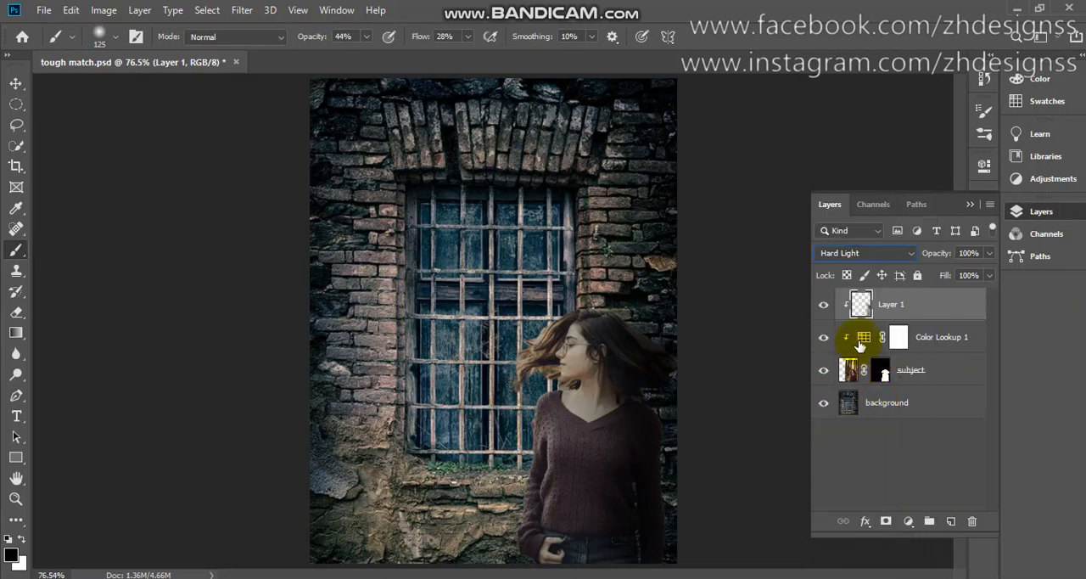
{"action": "left_click", "coordinate": [824, 305]}
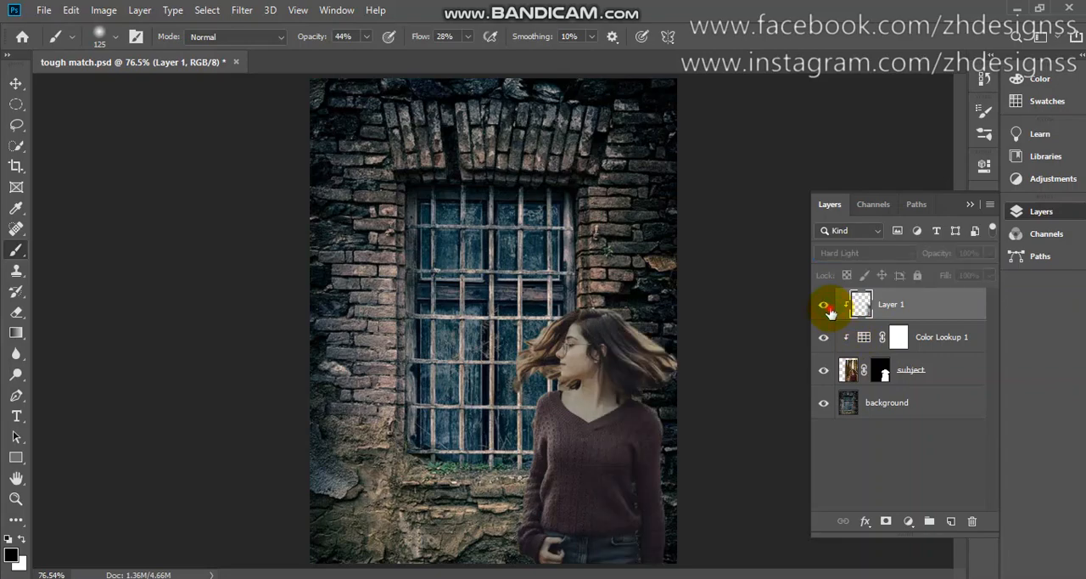
{"action": "left_click", "coordinate": [823, 306]}
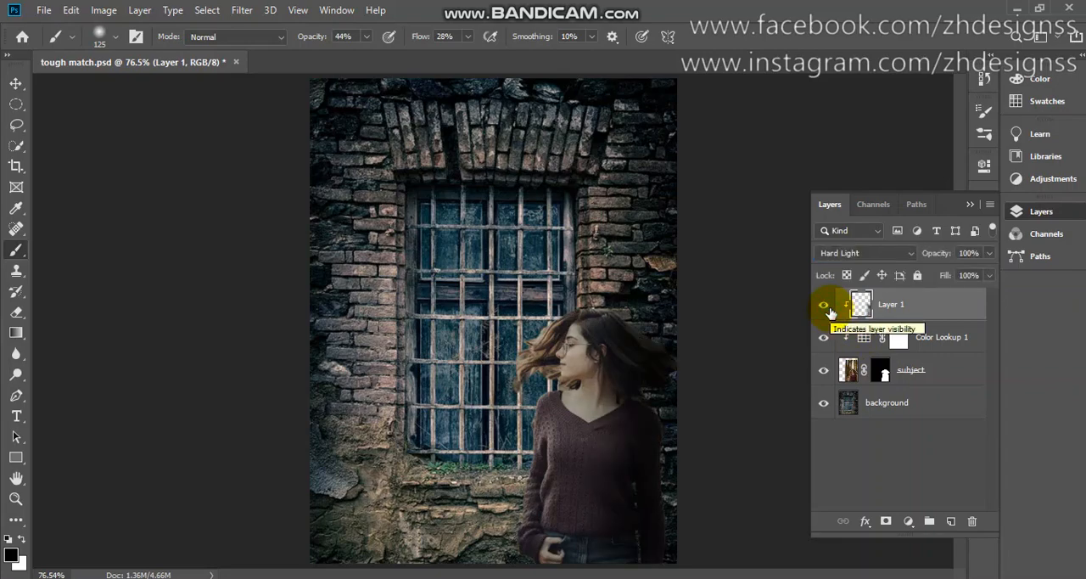
Darken the woman's flying hair with a smaller black brush on another new layer clipped to the subject
{"action": "mouse_move", "coordinate": [526, 310]}
{"action": "left_mouse_down"}
{"action": "mouse_move", "coordinate": [527, 373]}
{"action": "mouse_move", "coordinate": [528, 346]}
{"action": "mouse_move", "coordinate": [511, 391]}
{"action": "mouse_move", "coordinate": [520, 342]}
{"action": "mouse_move", "coordinate": [513, 410]}
{"action": "mouse_move", "coordinate": [531, 356]}
{"action": "left_mouse_up"}
{"action": "scroll", "coordinate": [531, 355], "scroll_direction": "up", "scroll_amount": 2}
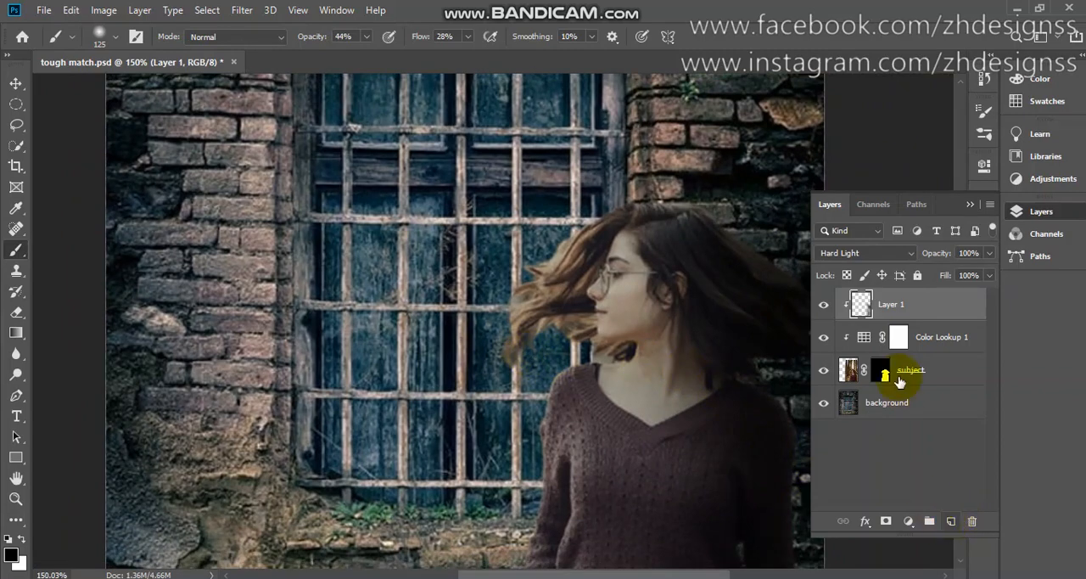
{"action": "left_click", "coordinate": [951, 520]}
{"action": "left_click_drag", "start_coordinate": [548, 312], "coordinate": [533, 307]}
{"action": "key", "text": "ctrl+z"}
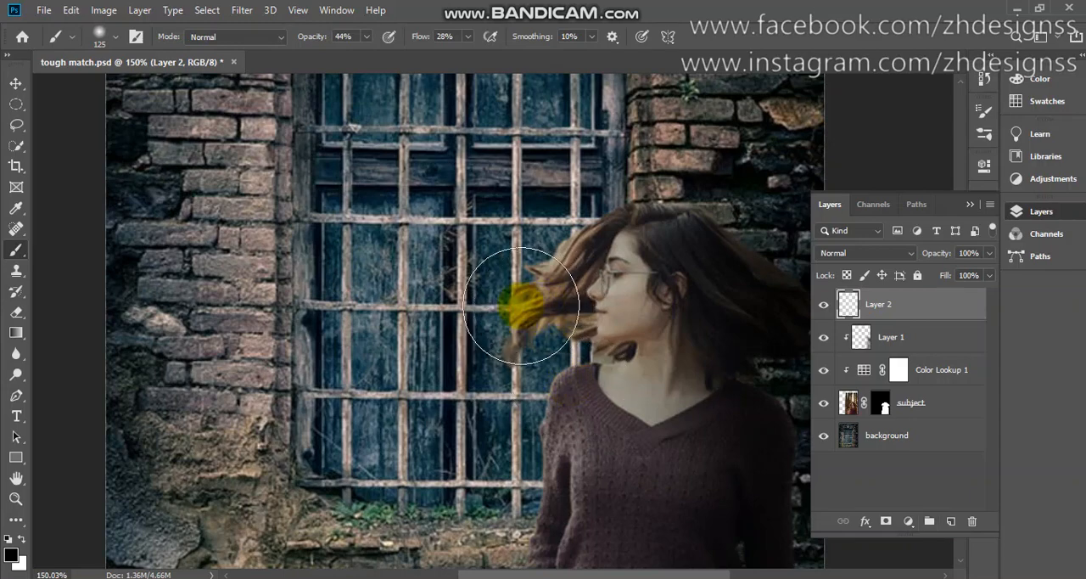
{"action": "key", "text": "bracketleft"}
{"action": "key", "text": "bracketleft"}
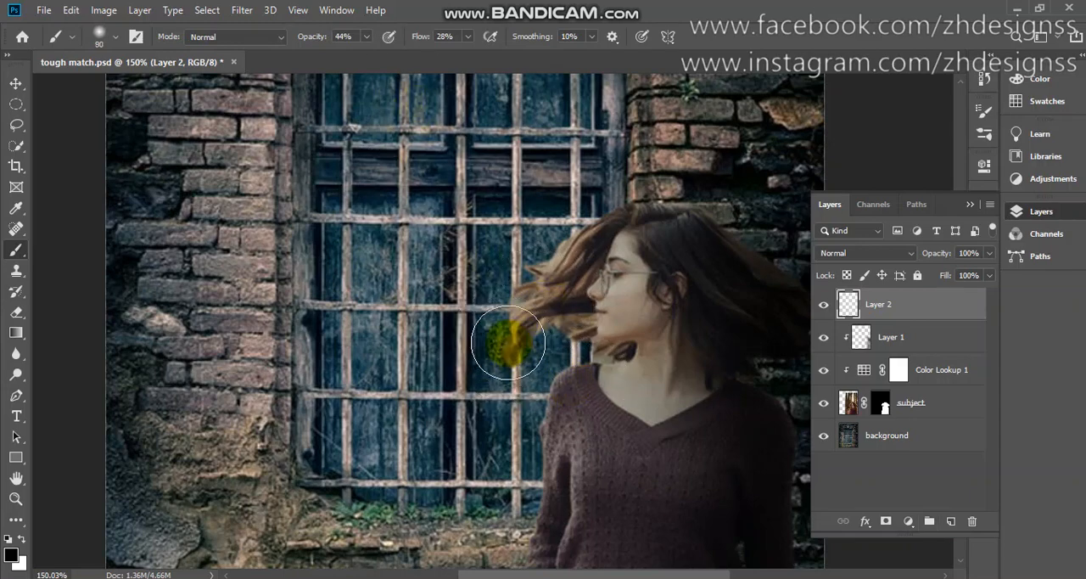
{"action": "mouse_move", "coordinate": [508, 343]}
{"action": "left_mouse_down"}
{"action": "mouse_move", "coordinate": [514, 306]}
{"action": "mouse_move", "coordinate": [511, 336]}
{"action": "mouse_move", "coordinate": [538, 283]}
{"action": "mouse_move", "coordinate": [519, 330]}
{"action": "mouse_move", "coordinate": [541, 303]}
{"action": "mouse_move", "coordinate": [533, 320]}
{"action": "mouse_move", "coordinate": [570, 225]}
{"action": "mouse_move", "coordinate": [516, 303]}
{"action": "mouse_move", "coordinate": [526, 295]}
{"action": "mouse_move", "coordinate": [550, 343]}
{"action": "mouse_move", "coordinate": [551, 327]}
{"action": "mouse_move", "coordinate": [560, 331]}
{"action": "mouse_move", "coordinate": [556, 244]}
{"action": "mouse_move", "coordinate": [518, 361]}
{"action": "mouse_move", "coordinate": [585, 211]}
{"action": "mouse_move", "coordinate": [557, 250]}
{"action": "mouse_move", "coordinate": [622, 204]}
{"action": "mouse_move", "coordinate": [667, 205]}
{"action": "mouse_move", "coordinate": [659, 235]}
{"action": "left_mouse_up"}
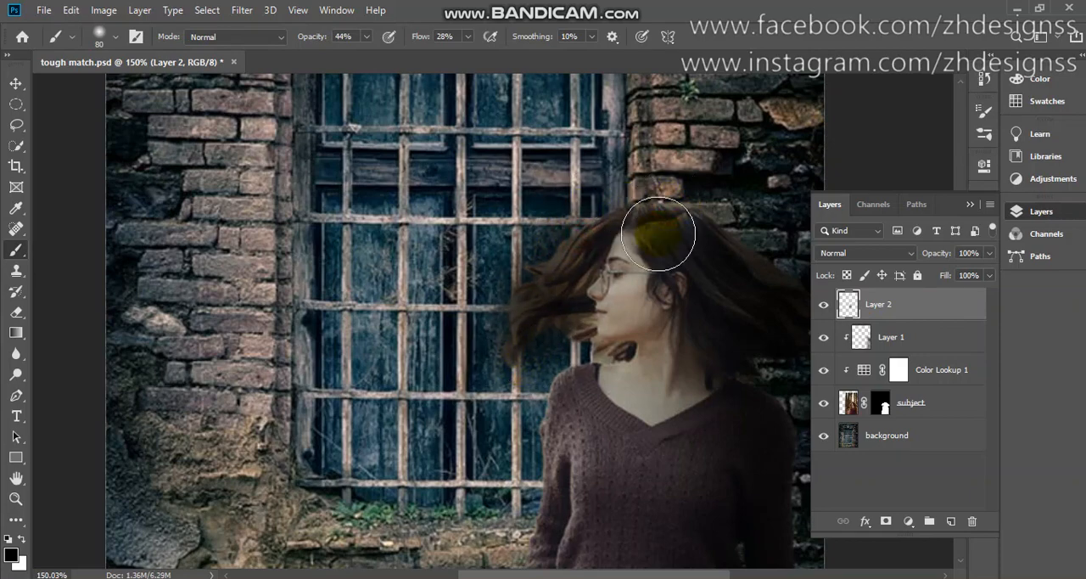
{"action": "left_click", "coordinate": [852, 318], "text": "alt"}
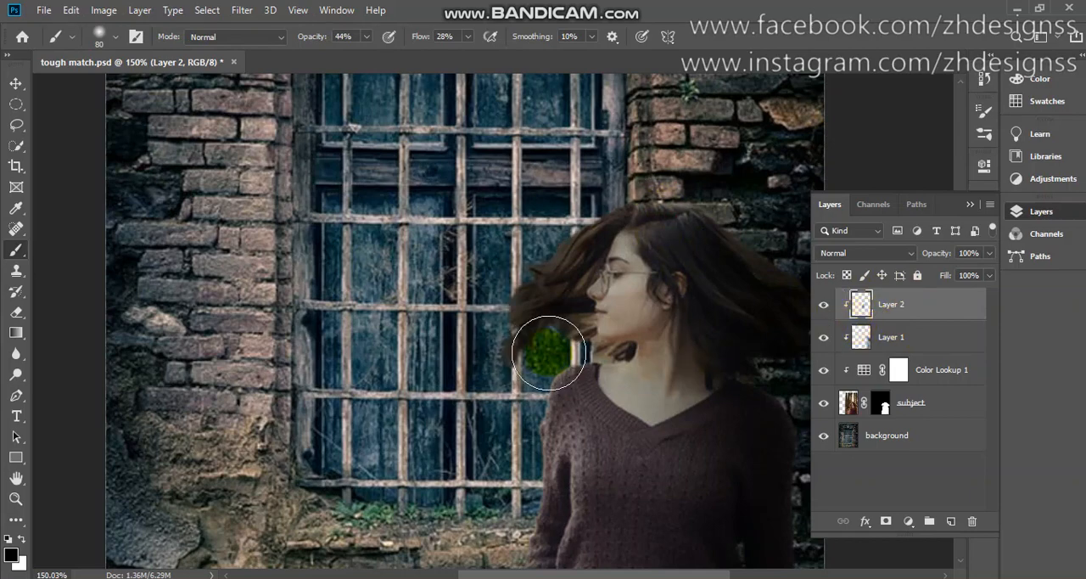
{"action": "key", "text": "ctrl+0"}
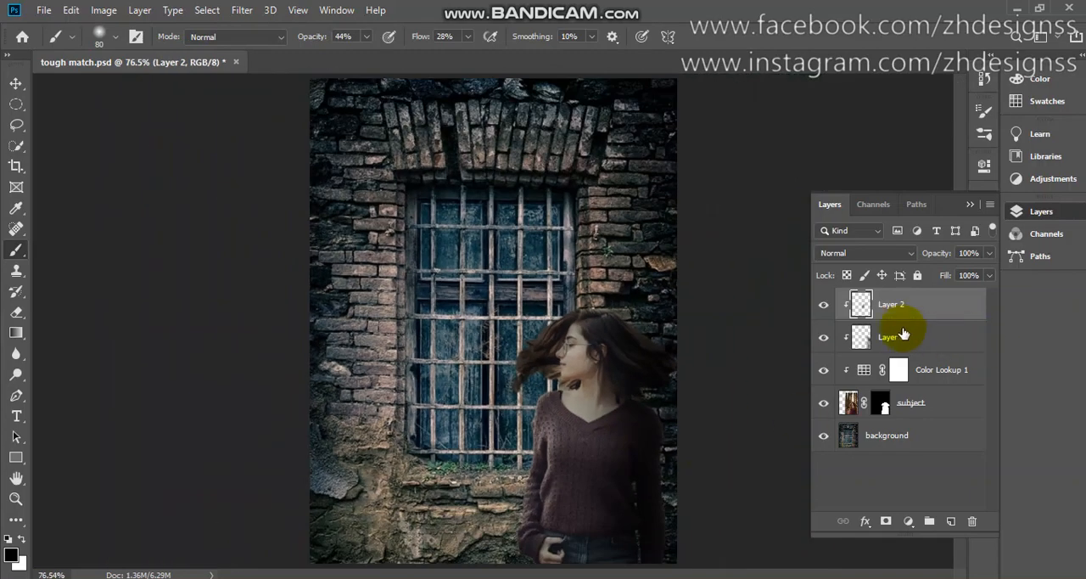
Set the opacity of the hair shading layer to 60%
{"action": "left_click", "coordinate": [819, 312]}
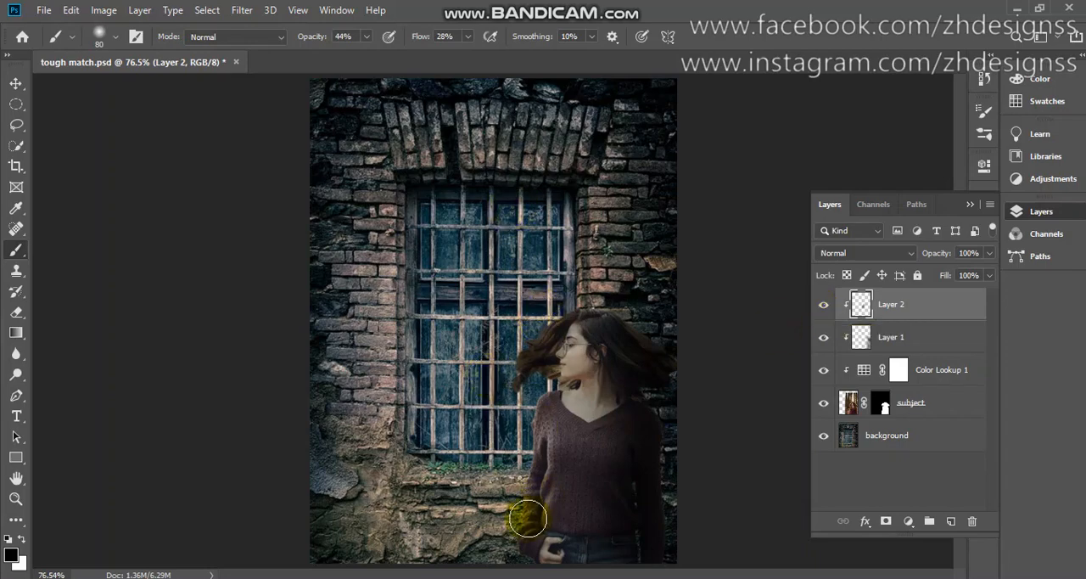
{"action": "left_click", "coordinate": [980, 252]}
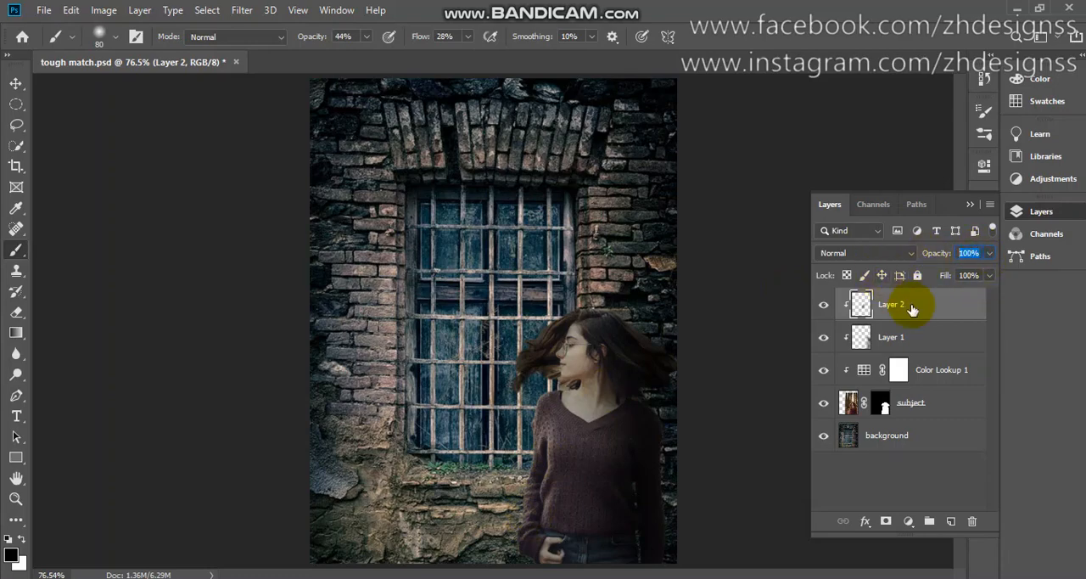
{"action": "type", "text": "60"}
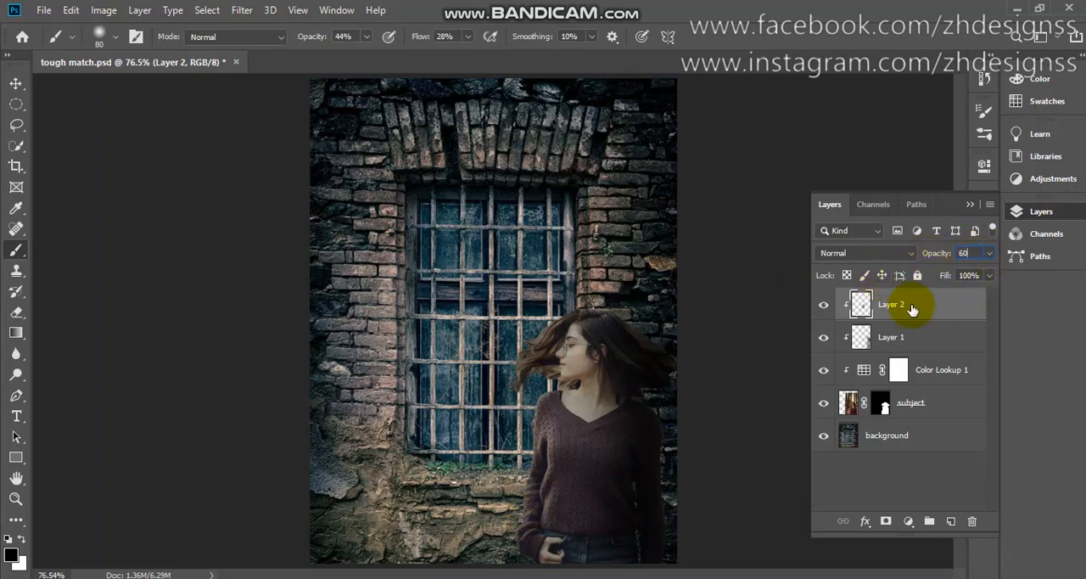
{"action": "mouse_move", "coordinate": [547, 373]}
{"action": "left_mouse_down"}
{"action": "mouse_move", "coordinate": [546, 324]}
{"action": "mouse_move", "coordinate": [539, 442]}
{"action": "mouse_move", "coordinate": [543, 356]}
{"action": "left_mouse_up"}
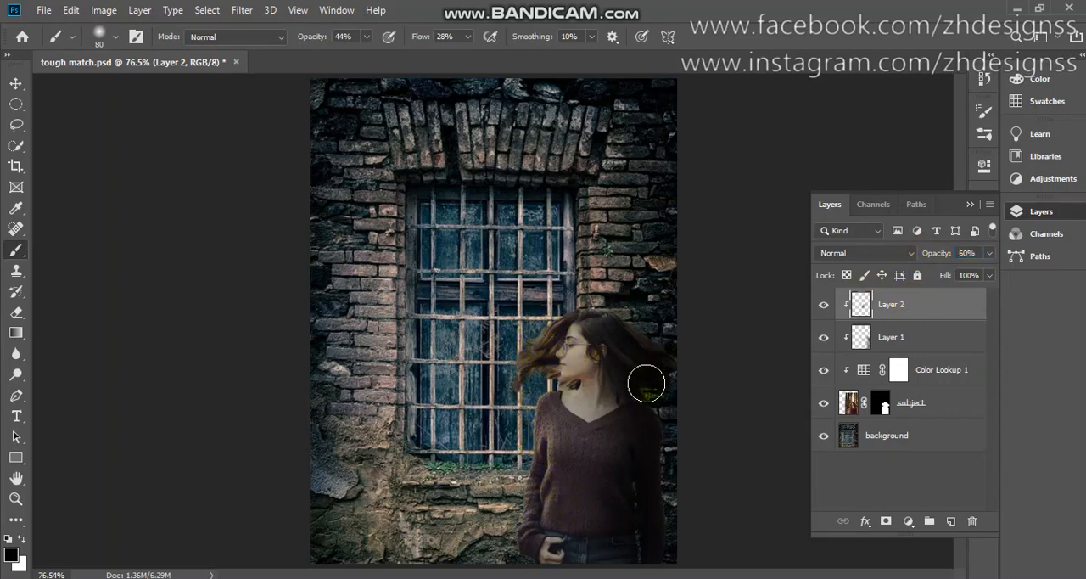
Set the hair shading layer to Overlay blend mode at 70% opacity and compare the image with and without it
{"action": "left_click", "coordinate": [851, 257]}
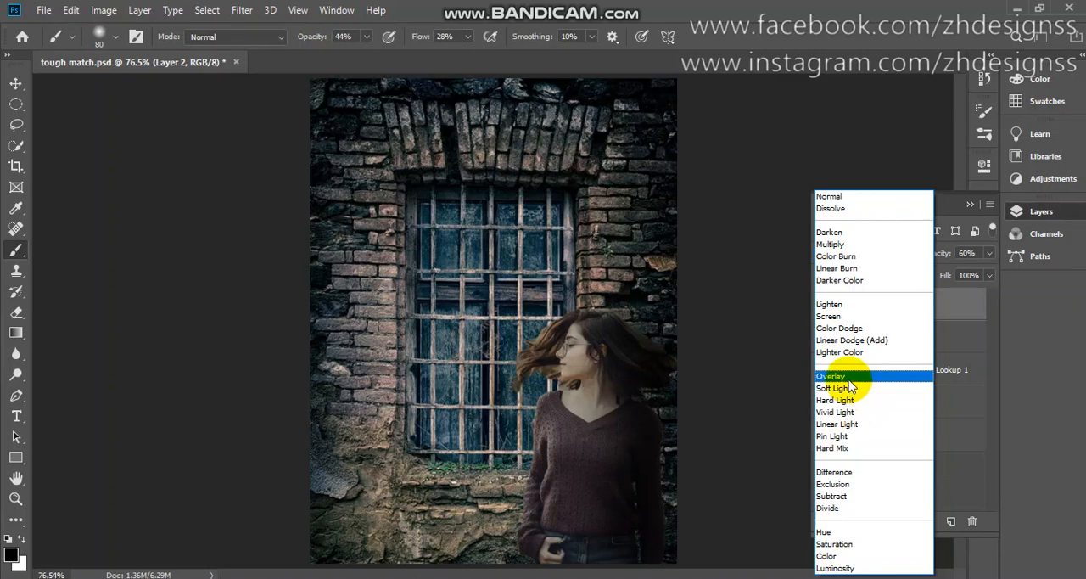
{"action": "left_click", "coordinate": [848, 380]}
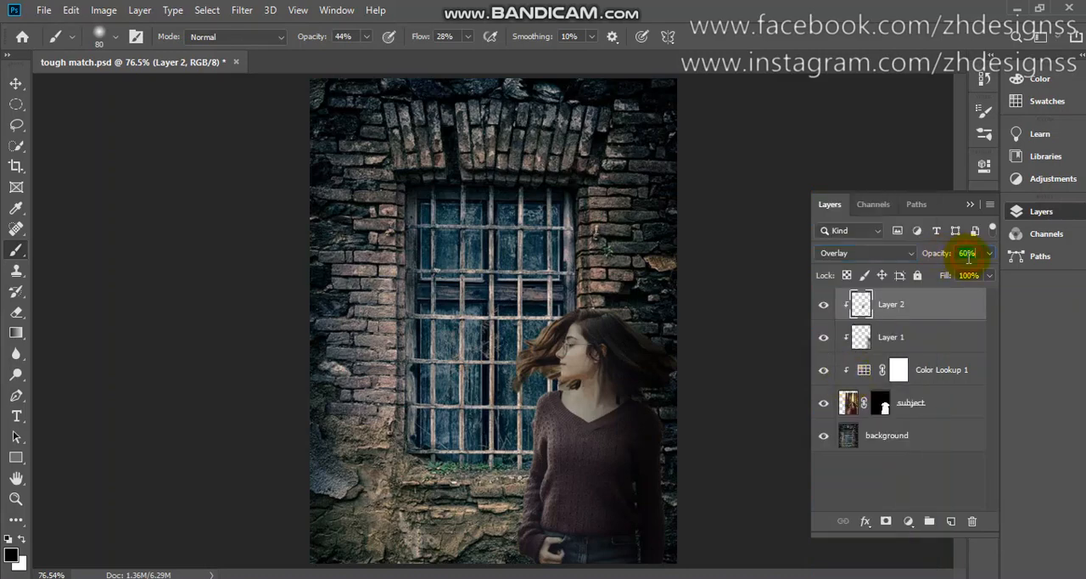
{"action": "type", "text": "6"}
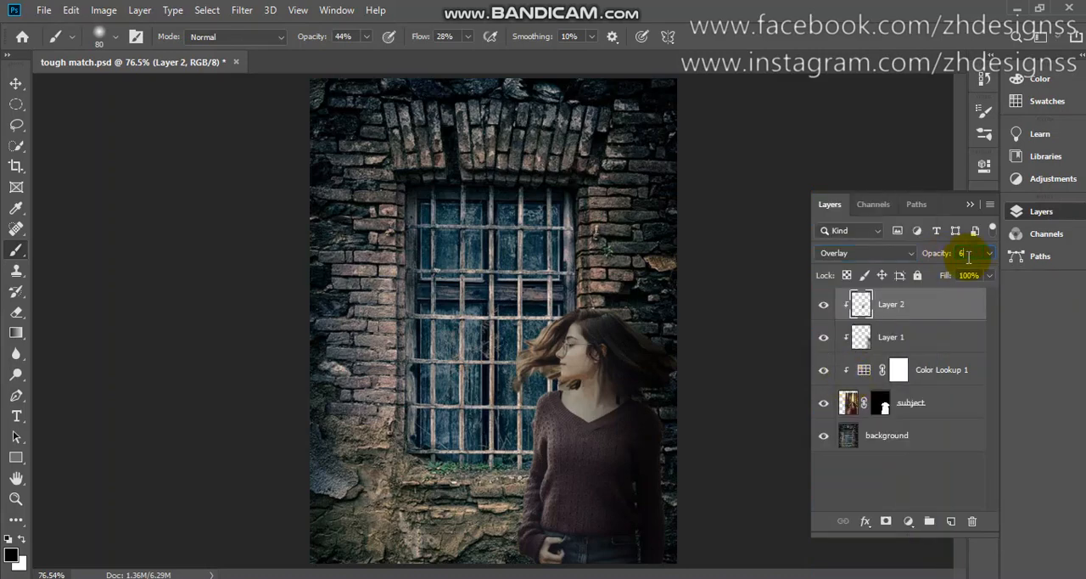
{"action": "type", "text": "70"}
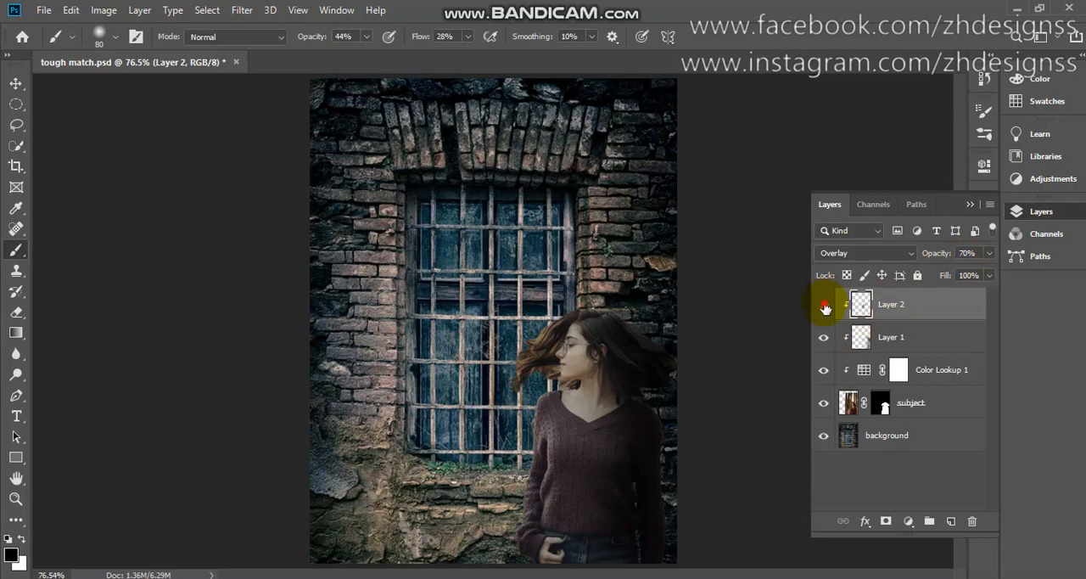
{"action": "left_click", "coordinate": [823, 305]}
{"action": "left_click", "coordinate": [824, 305]}
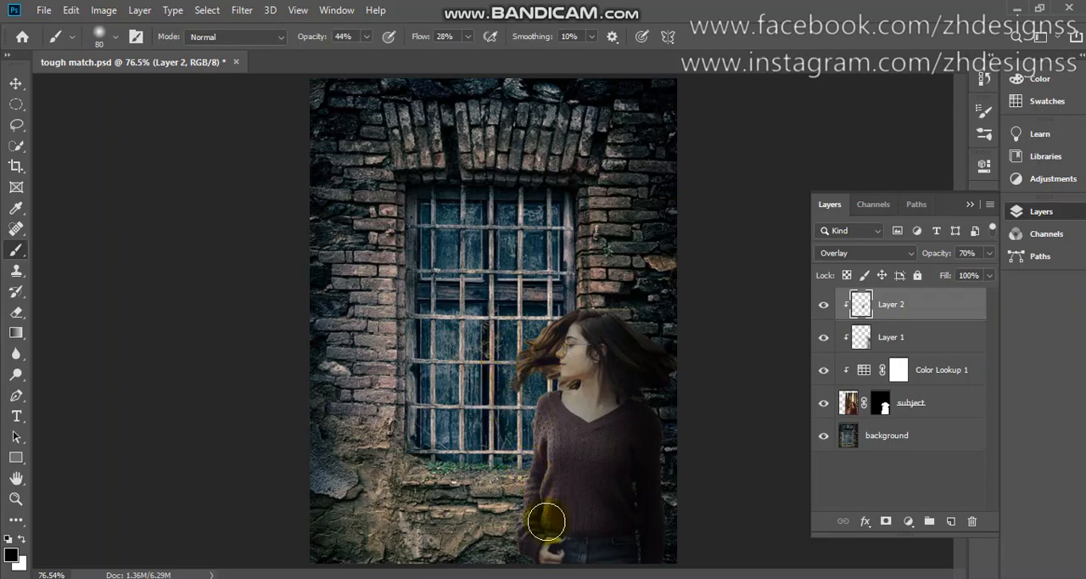
Add a Curves adjustment above the hair shading layer and clip it to the subject layer
{"action": "left_click", "coordinate": [910, 526]}
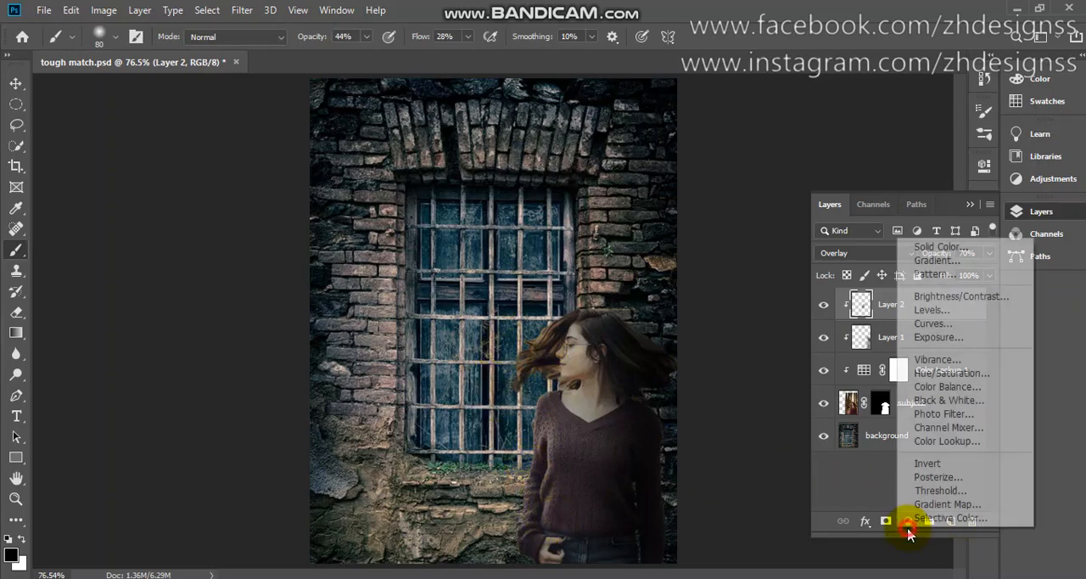
{"action": "left_click", "coordinate": [933, 324]}
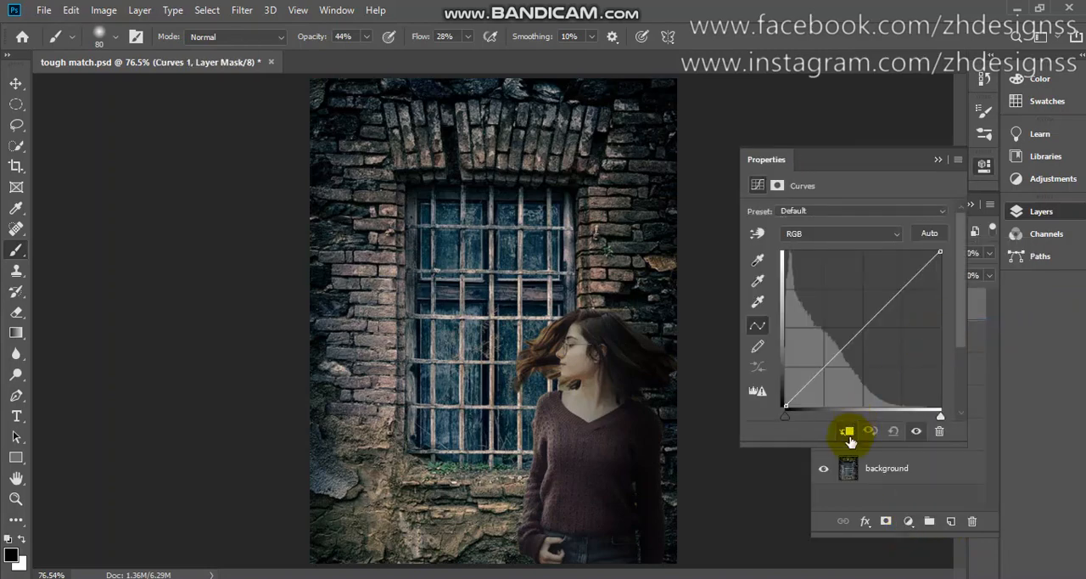
{"action": "left_click", "coordinate": [847, 434]}
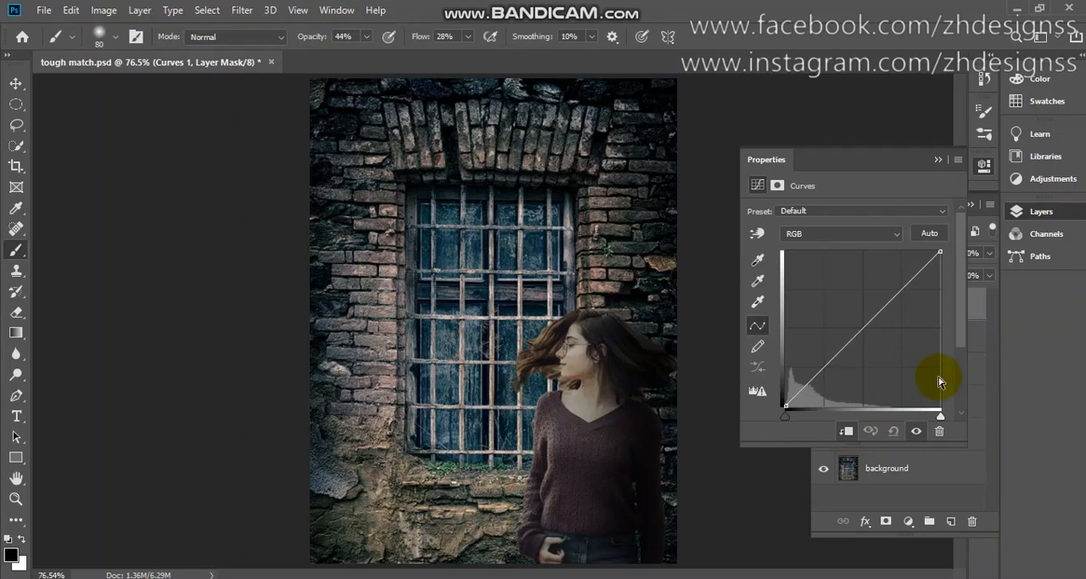
Brighten the woman slightly by raising the midtones of the RGB curve with on-image adjustment on her sweater
{"action": "left_click", "coordinate": [980, 309]}
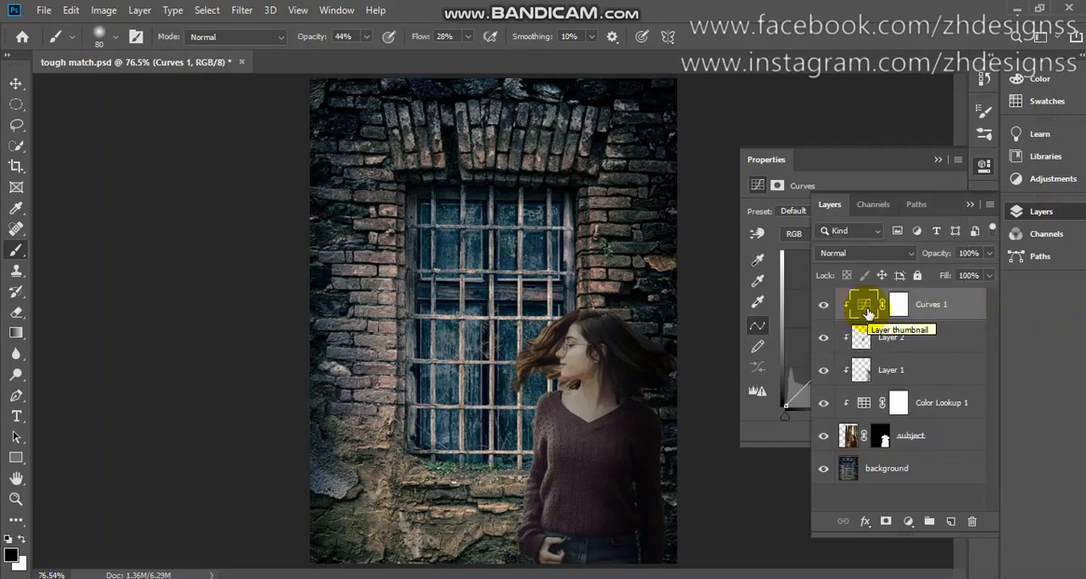
{"action": "left_click", "coordinate": [743, 424]}
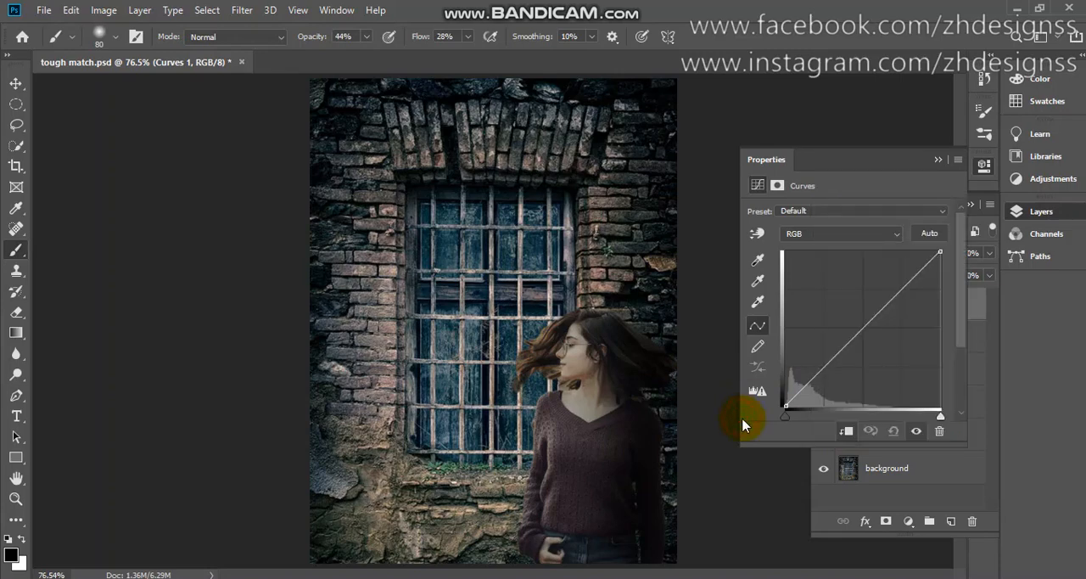
{"action": "left_click", "coordinate": [755, 238]}
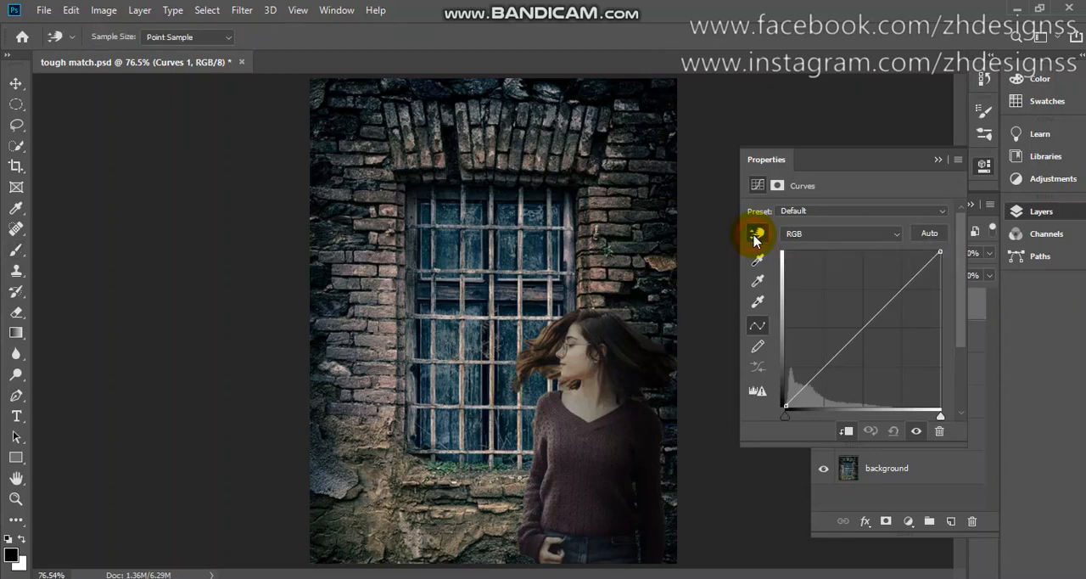
{"action": "left_click", "coordinate": [552, 436]}
{"action": "left_click_drag", "start_coordinate": [553, 430], "coordinate": [552, 425]}
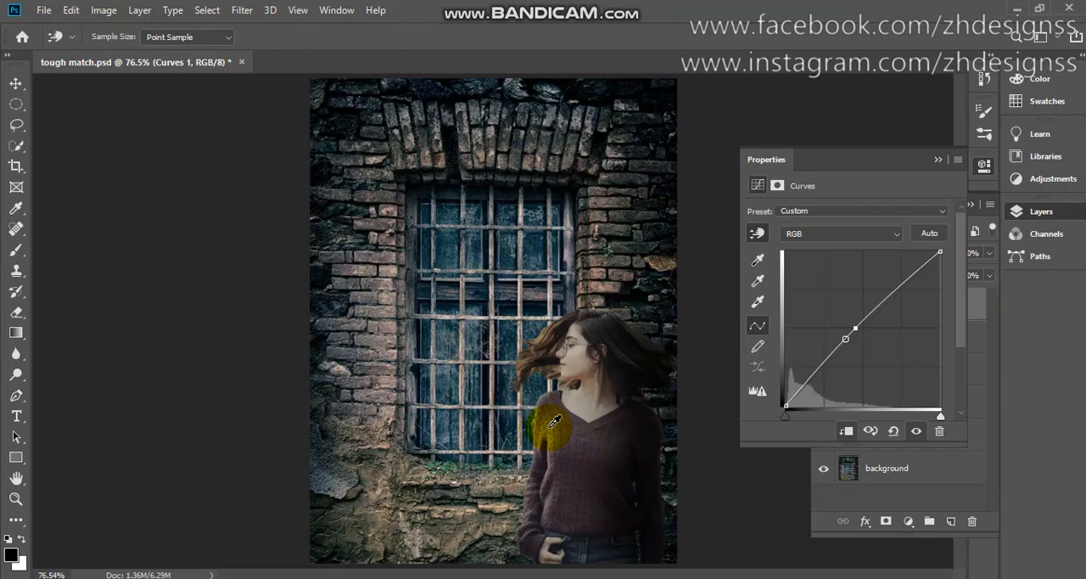
{"action": "left_click_drag", "start_coordinate": [553, 422], "coordinate": [553, 422]}
{"action": "key", "text": "ctrl+z"}
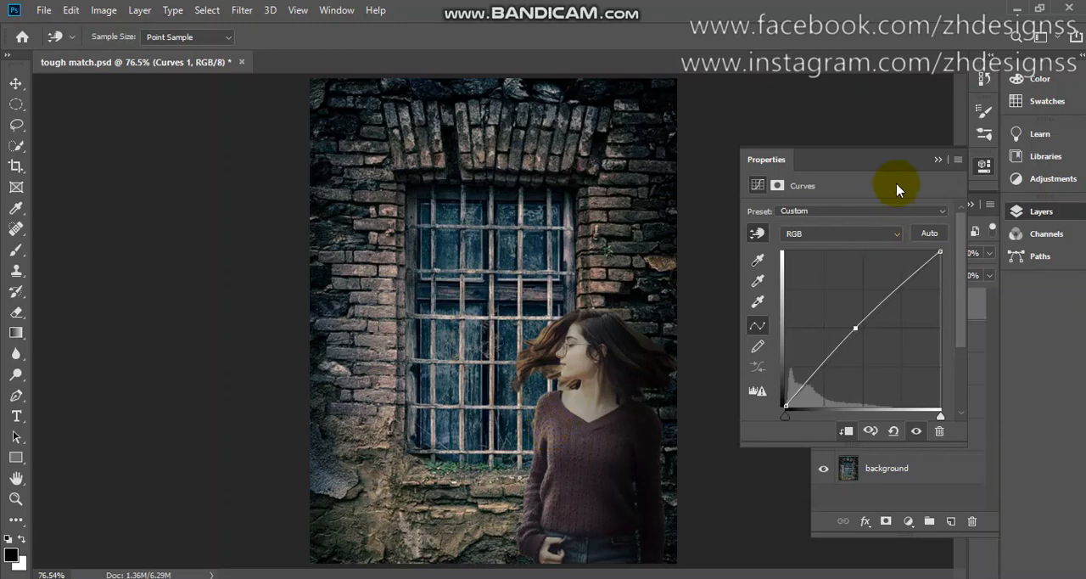
Invert the Curves layer's mask to black to hide the brightening
{"action": "left_click", "coordinate": [938, 160]}
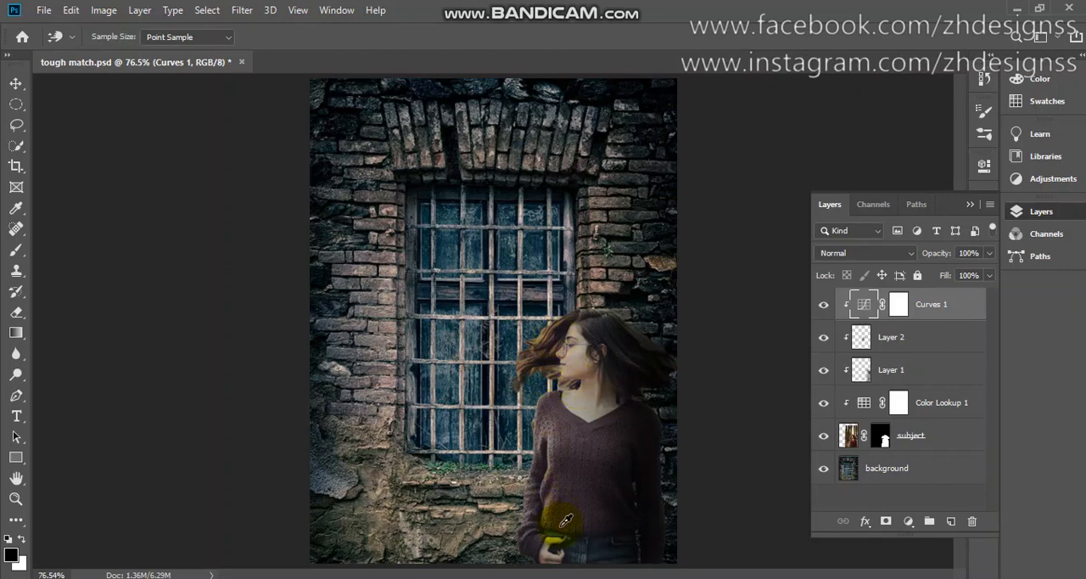
{"action": "left_click", "coordinate": [899, 309]}
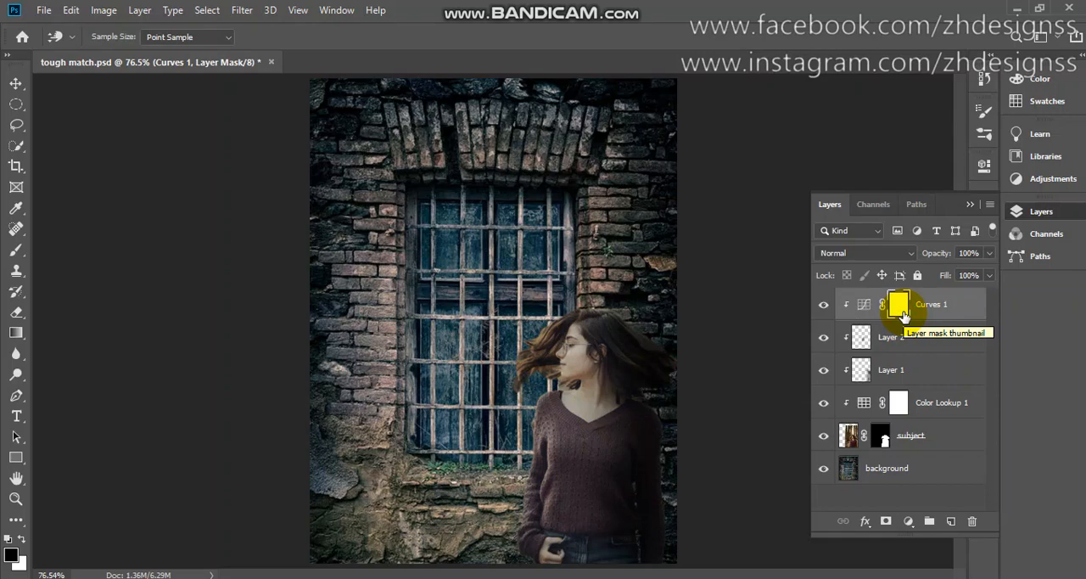
{"action": "key", "text": "ctrl+i"}
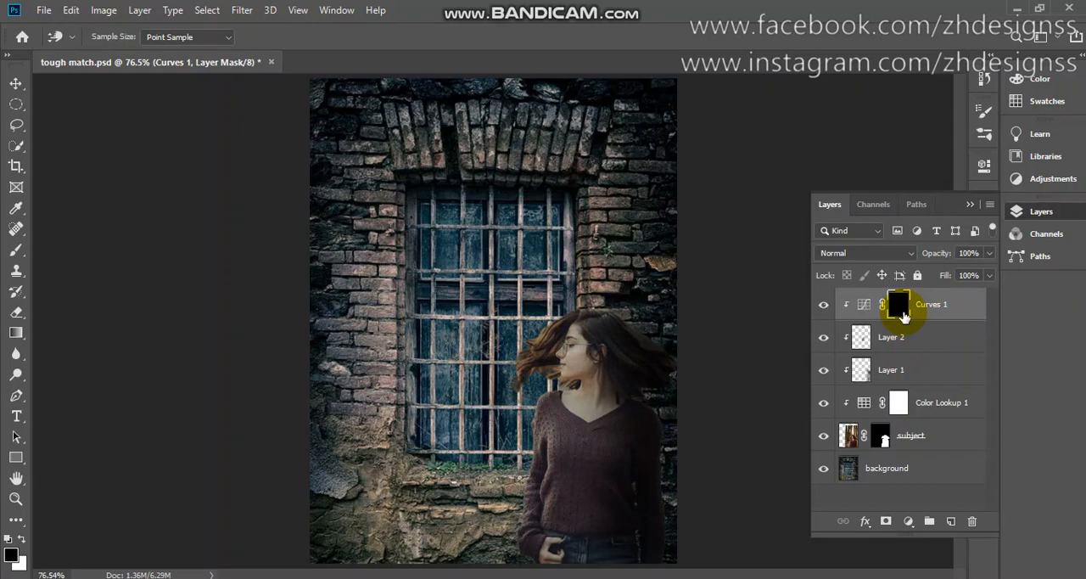
Paint the brightening onto the woman's window-facing side in the Curves mask with a white brush, size 125, 100% opacity and 60% flow
{"action": "key", "text": "b"}
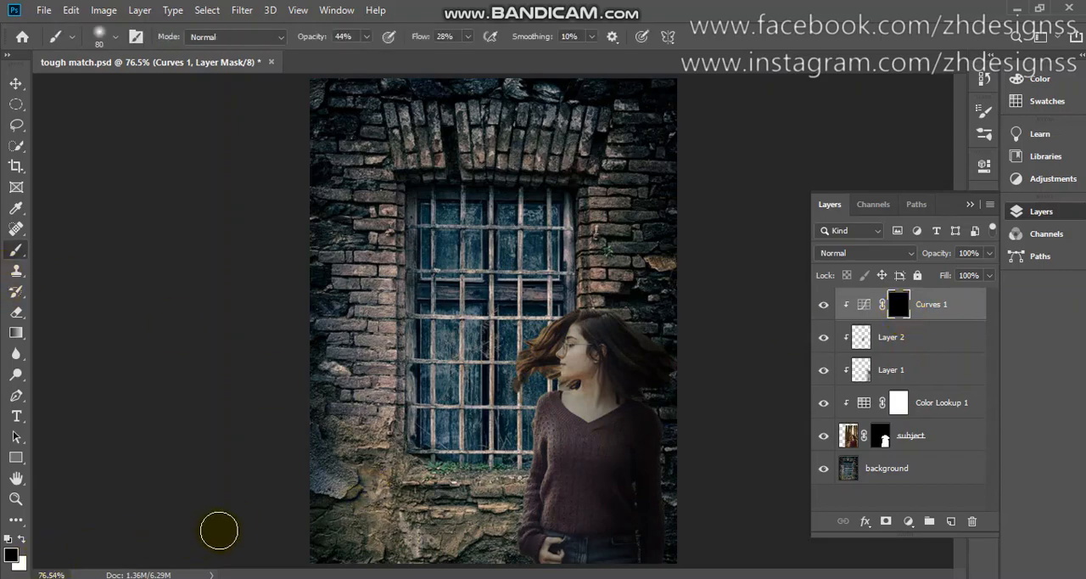
{"action": "key", "text": "x"}
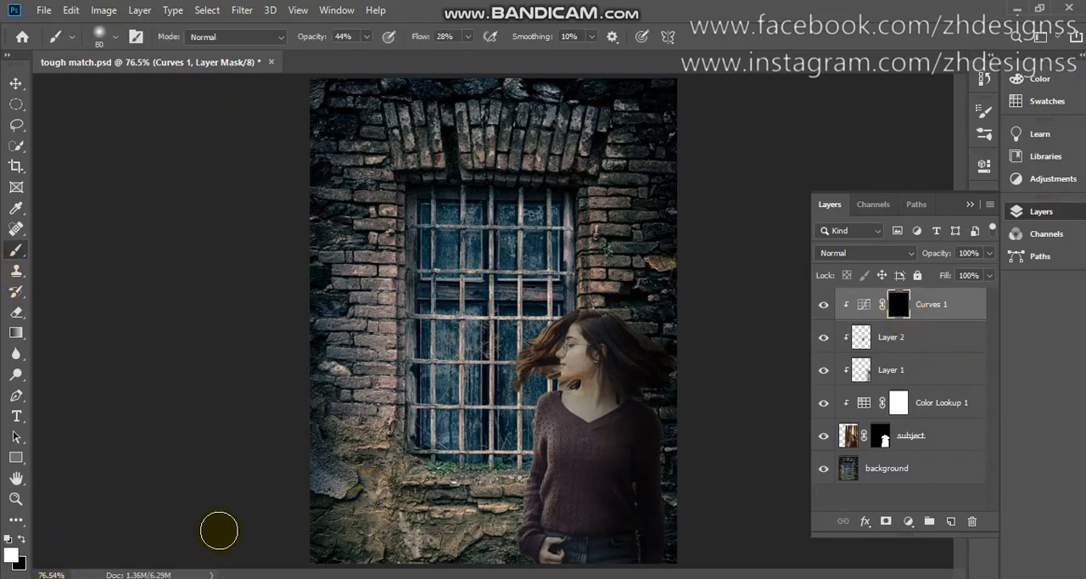
{"action": "left_click", "coordinate": [354, 36]}
{"action": "type", "text": "100"}
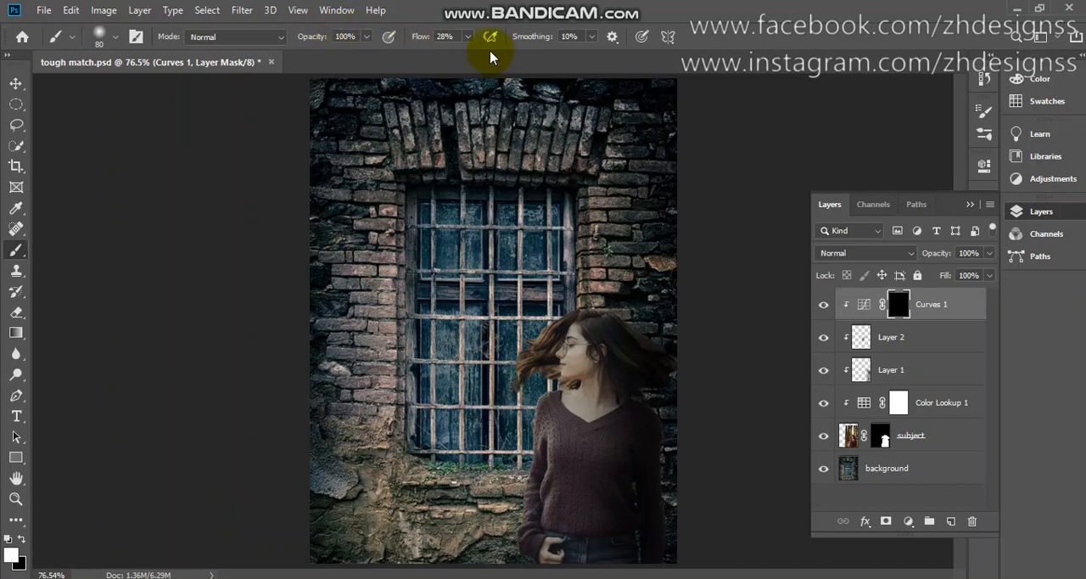
{"action": "left_click", "coordinate": [446, 36]}
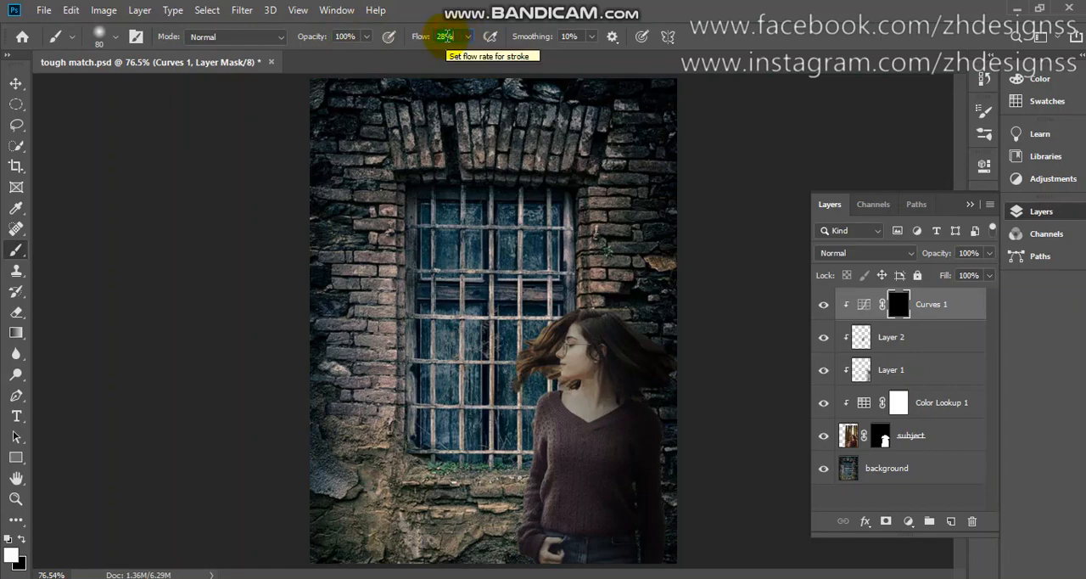
{"action": "type", "text": "60"}
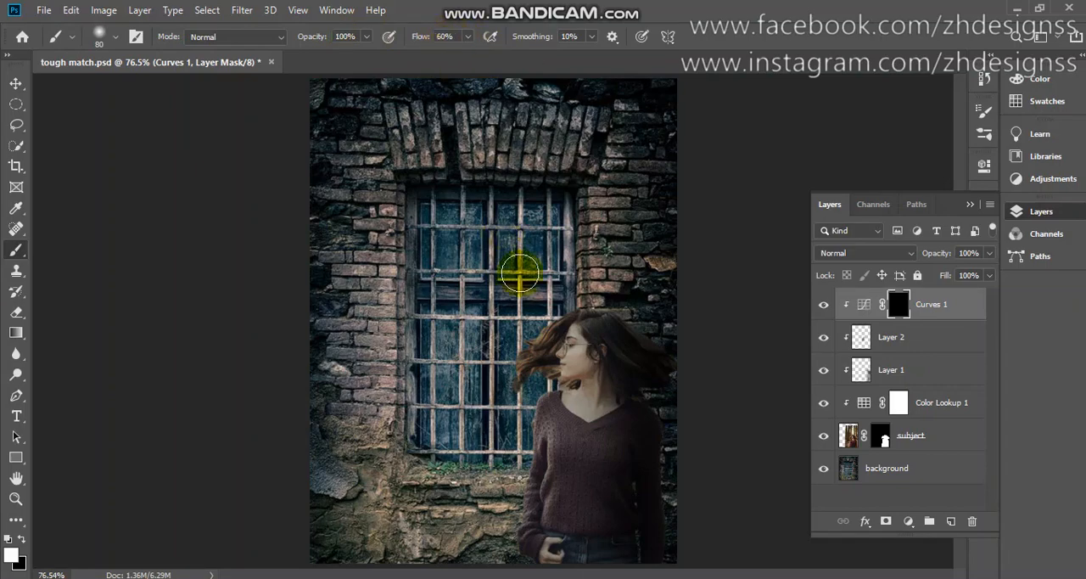
{"action": "key", "text": "bracketright"}
{"action": "key", "text": "bracketright"}
{"action": "key", "text": "bracketright"}
{"action": "mouse_move", "coordinate": [557, 369]}
{"action": "left_mouse_down"}
{"action": "mouse_move", "coordinate": [557, 430]}
{"action": "mouse_move", "coordinate": [552, 368]}
{"action": "mouse_move", "coordinate": [540, 456]}
{"action": "mouse_move", "coordinate": [516, 512]}
{"action": "mouse_move", "coordinate": [555, 548]}
{"action": "mouse_move", "coordinate": [562, 367]}
{"action": "mouse_move", "coordinate": [547, 375]}
{"action": "mouse_move", "coordinate": [552, 322]}
{"action": "mouse_move", "coordinate": [526, 560]}
{"action": "mouse_move", "coordinate": [546, 322]}
{"action": "mouse_move", "coordinate": [400, 453]}
{"action": "mouse_move", "coordinate": [405, 465]}
{"action": "left_mouse_up"}
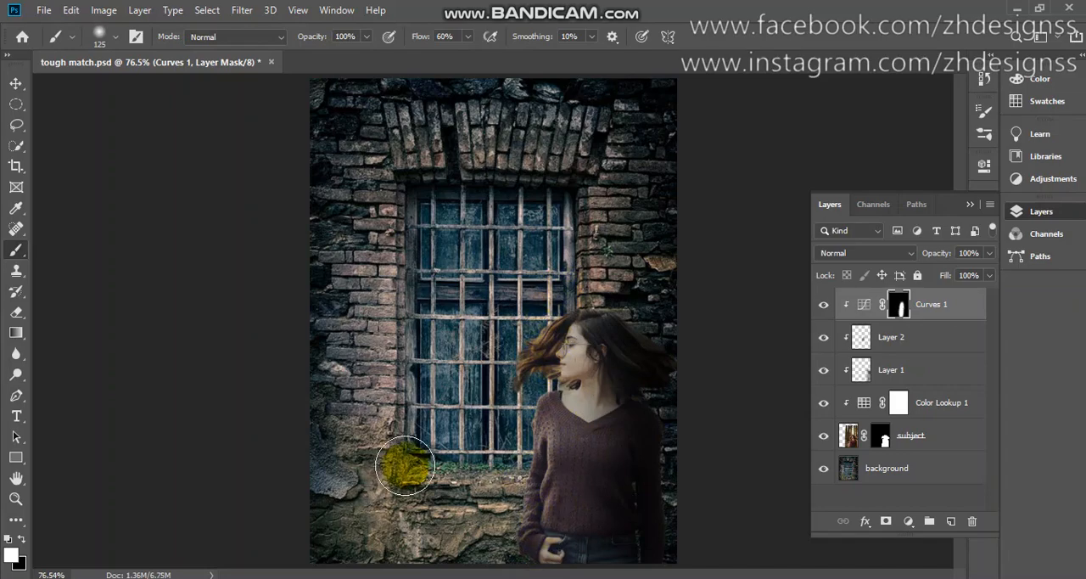
{"action": "mouse_move", "coordinate": [405, 465]}
{"action": "left_mouse_down"}
{"action": "mouse_move", "coordinate": [424, 443]}
{"action": "mouse_move", "coordinate": [548, 475]}
{"action": "mouse_move", "coordinate": [551, 531]}
{"action": "mouse_move", "coordinate": [560, 509]}
{"action": "left_mouse_up"}
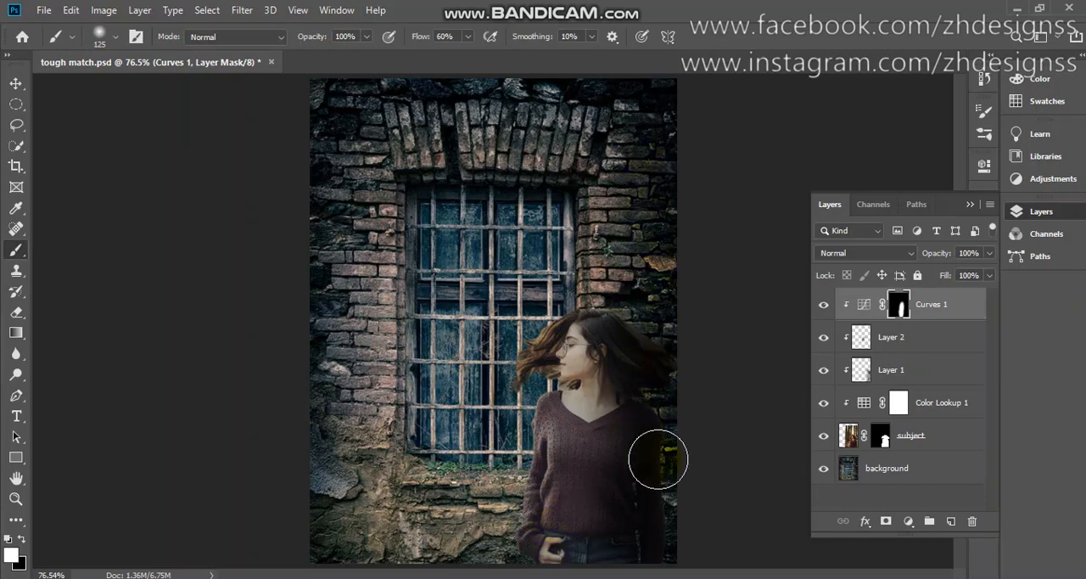